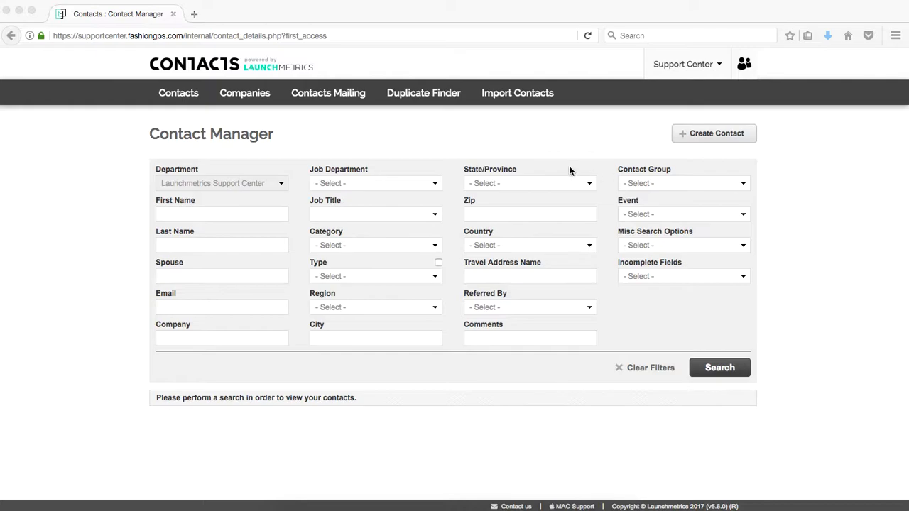
- Search for all contacts without filters and open the Launchmetrics Support Center contact's details for editing
left_click(719, 375)
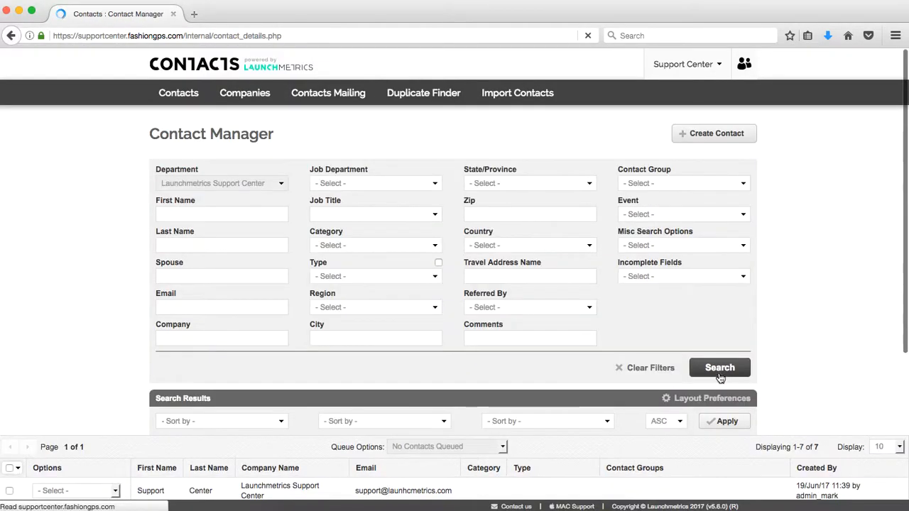
scroll(689, 345, "down", 5)
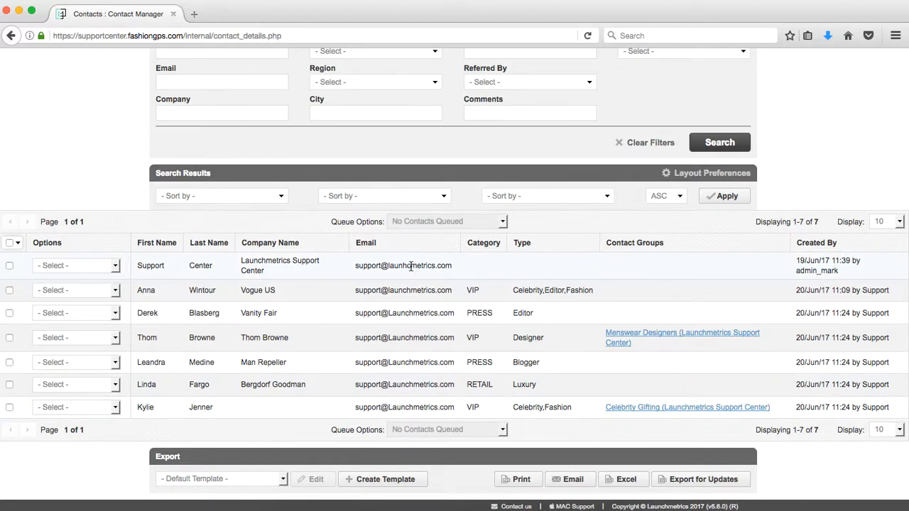
left_click(111, 267)
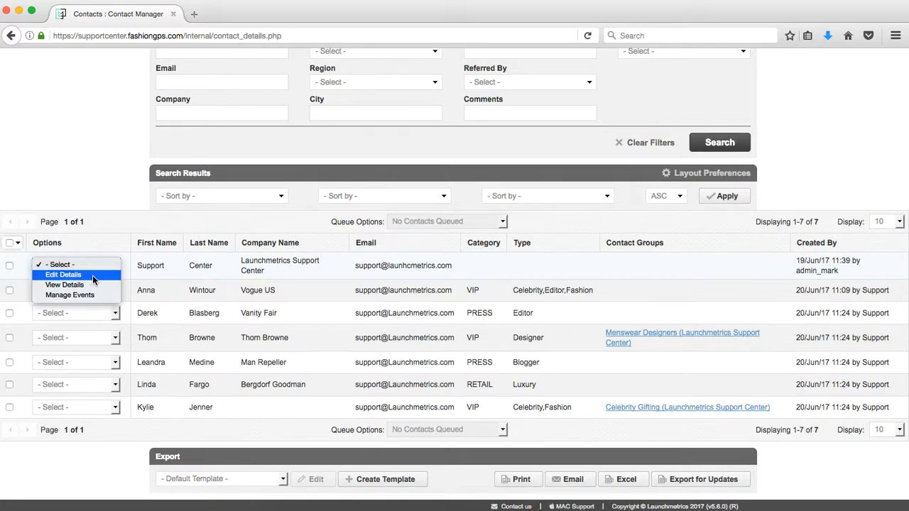
left_click(92, 275)
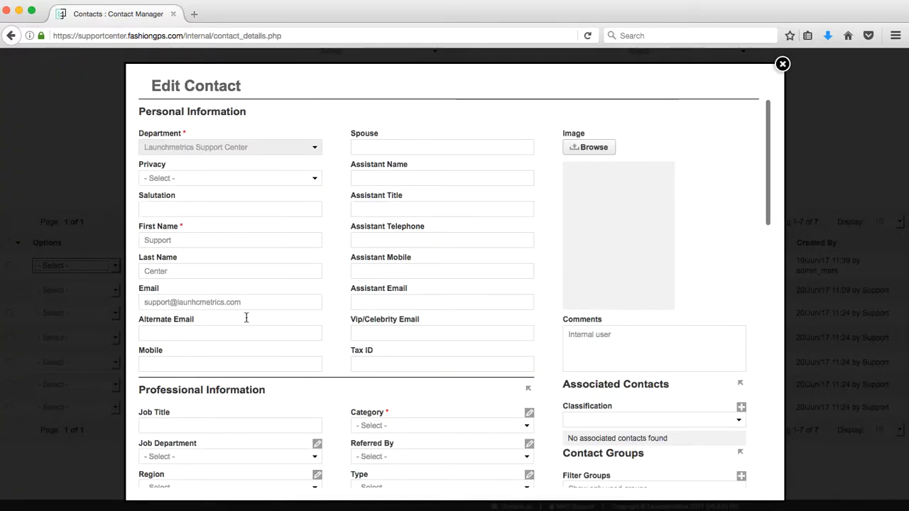
- Correct the misspelled domain in the contact's email and review the potential duplicates flagged for it
left_click(200, 302)
key("BackSpace")
key("BackSpace")
type("ch")
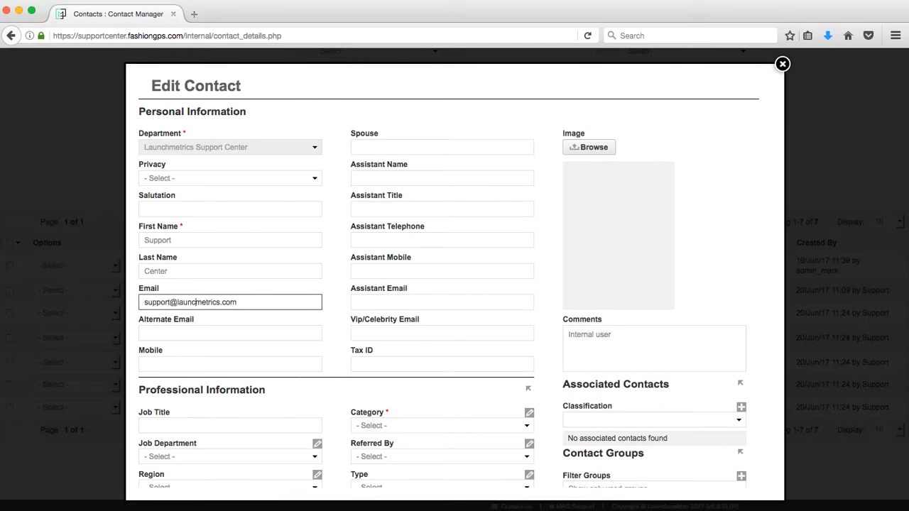
left_click(342, 314)
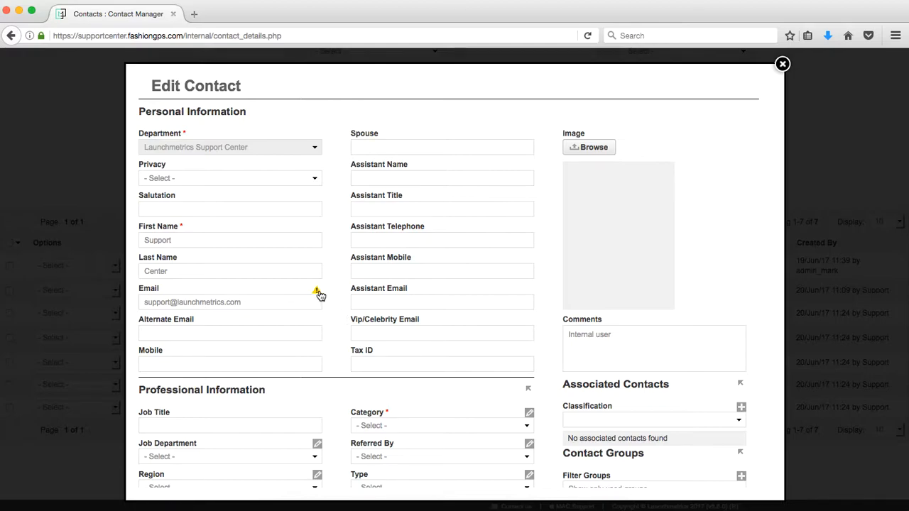
left_click(318, 292)
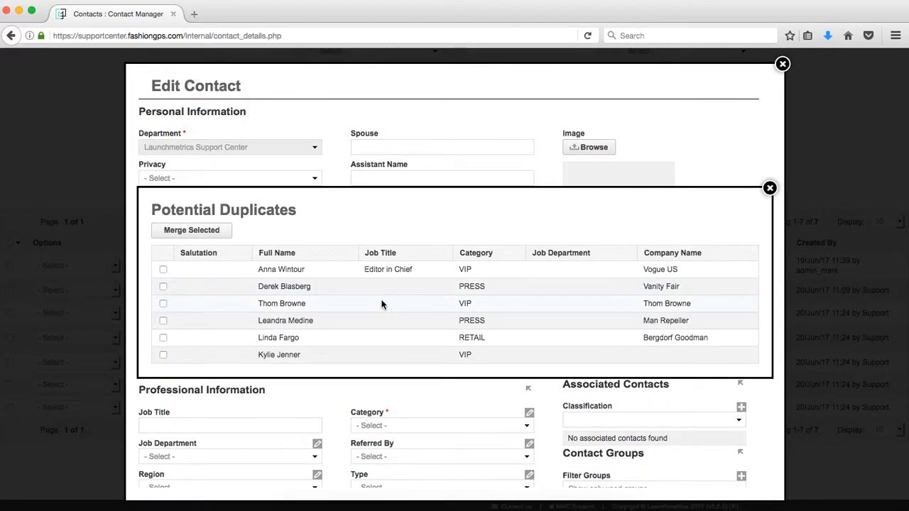
left_click(770, 188)
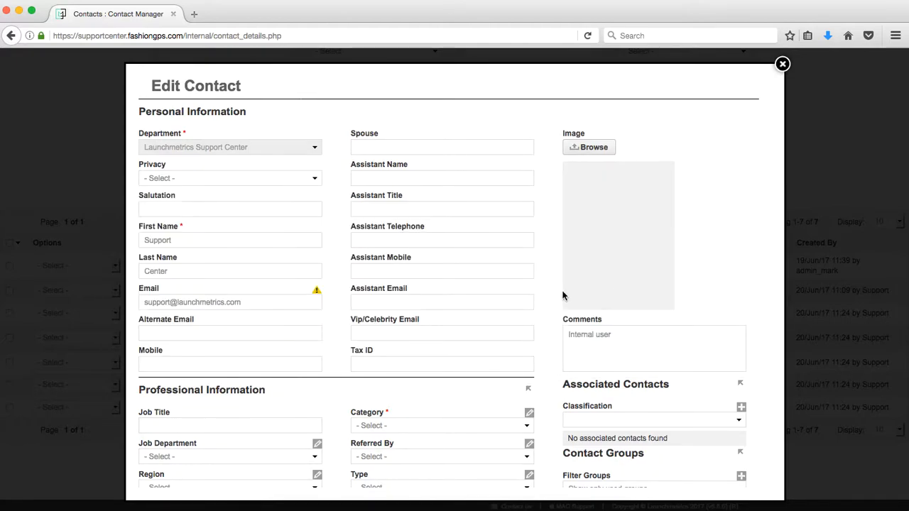
- Set the contact's Category to RETAIL in the professional information
scroll(561, 294, "down", 1)
scroll(562, 296, "down", 5)
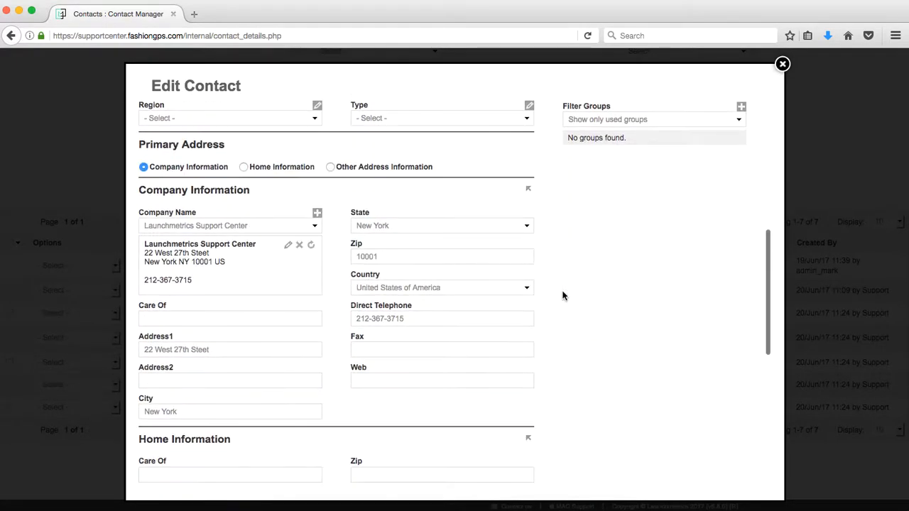
scroll(564, 295, "up", 2)
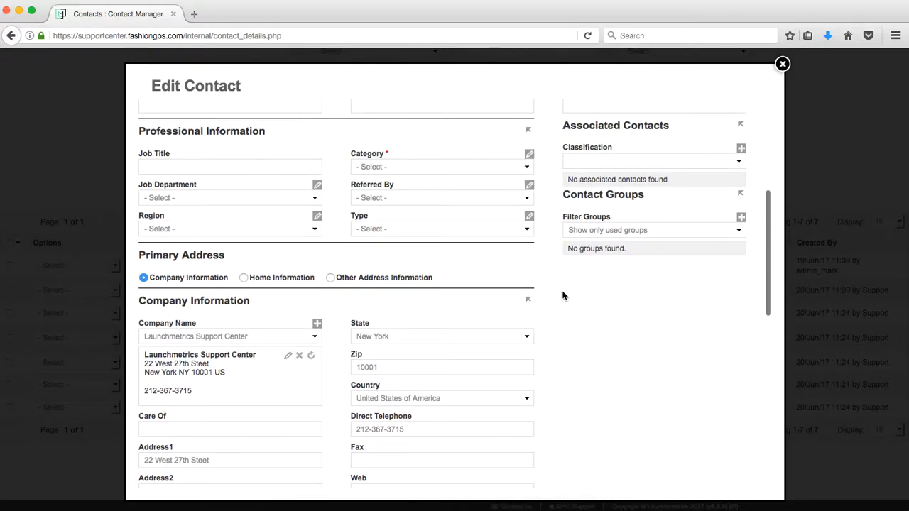
left_click(530, 170)
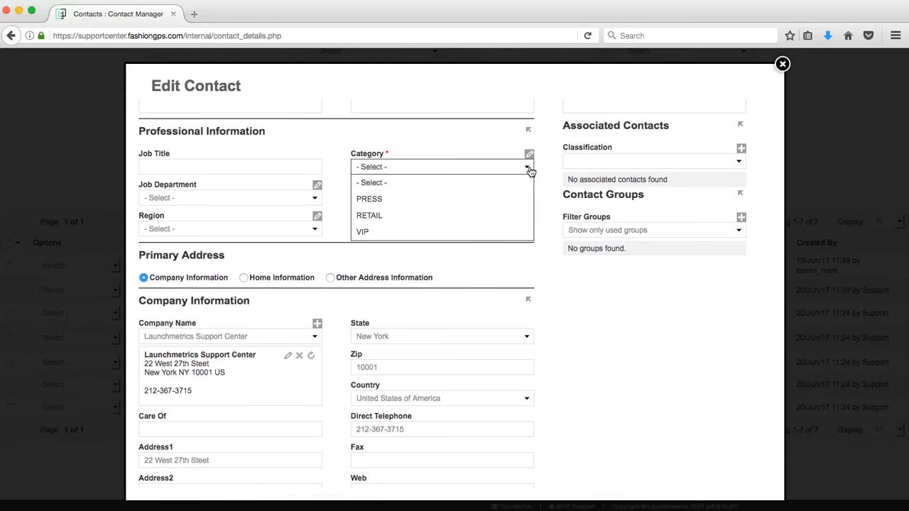
left_click(502, 214)
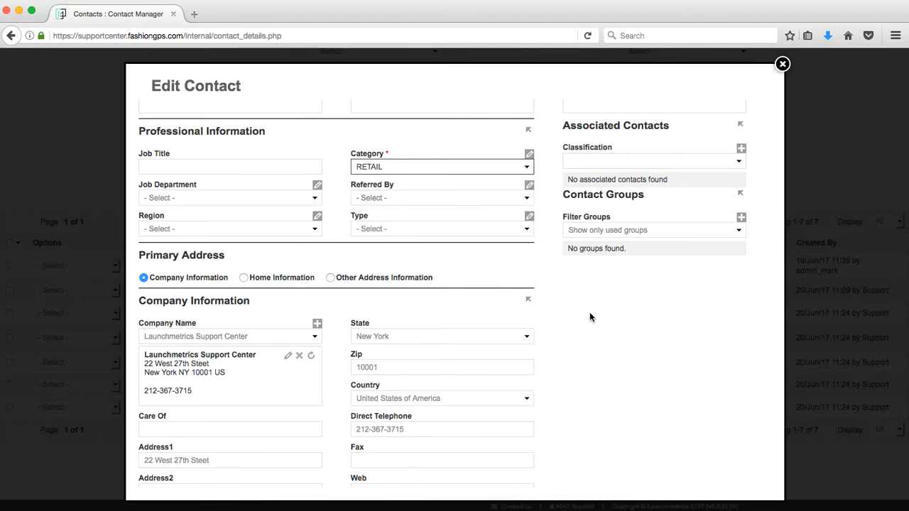
- Review the contact's remaining address sections and save the updated record
scroll(590, 316, "down", 3)
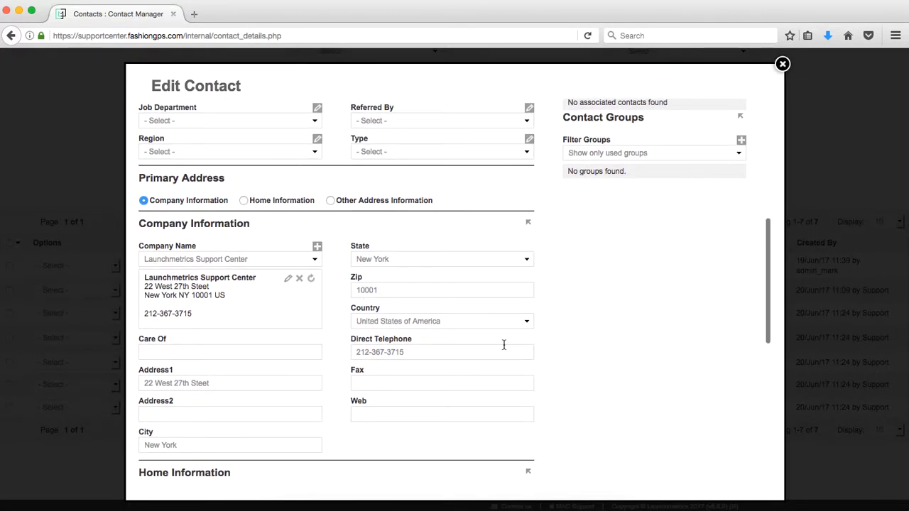
scroll(523, 324, "down", 5)
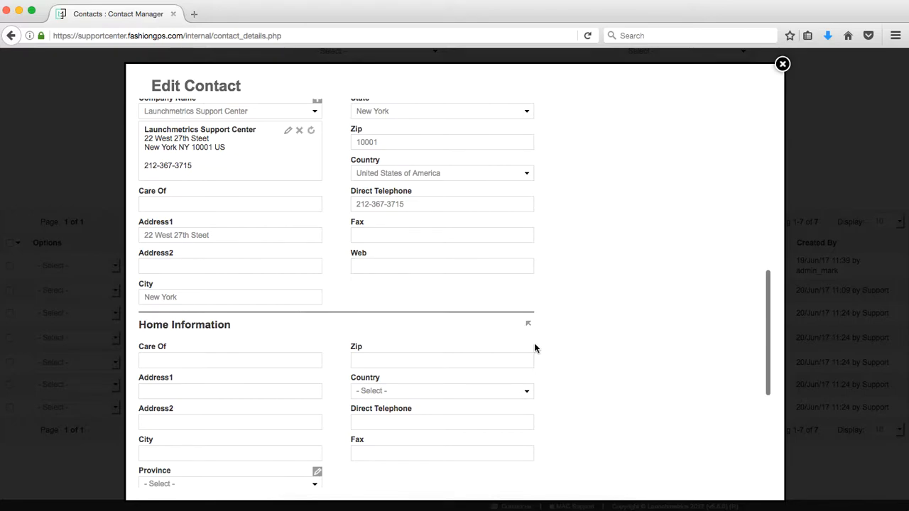
scroll(534, 345, "down", 9)
scroll(534, 346, "up", 16)
scroll(535, 348, "up", 9)
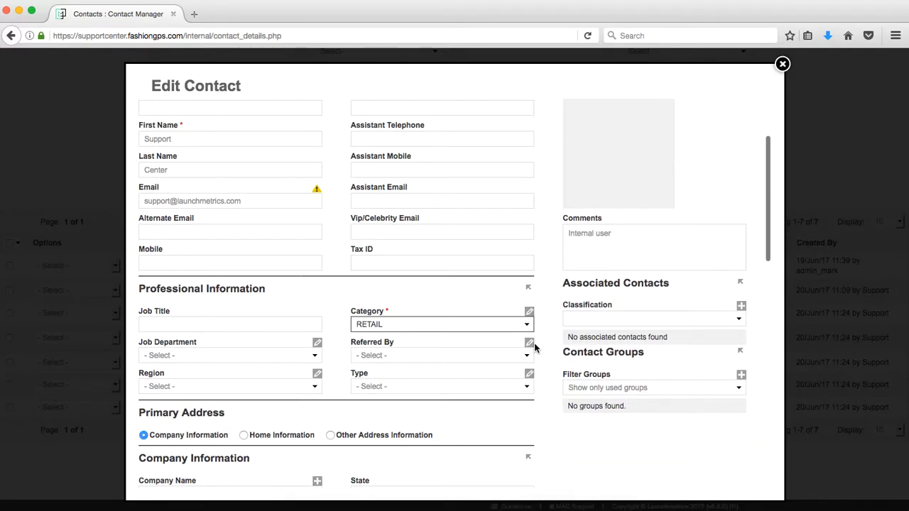
scroll(535, 348, "up", 2)
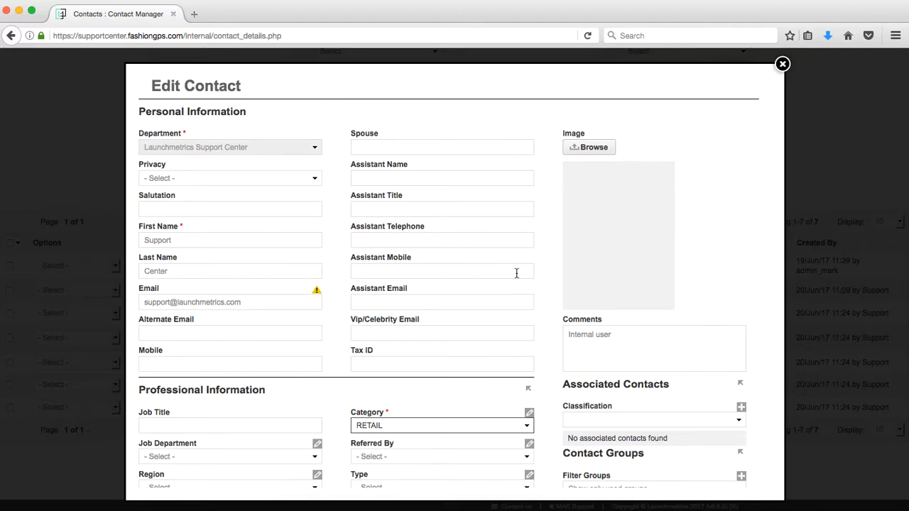
scroll(568, 272, "down", 15)
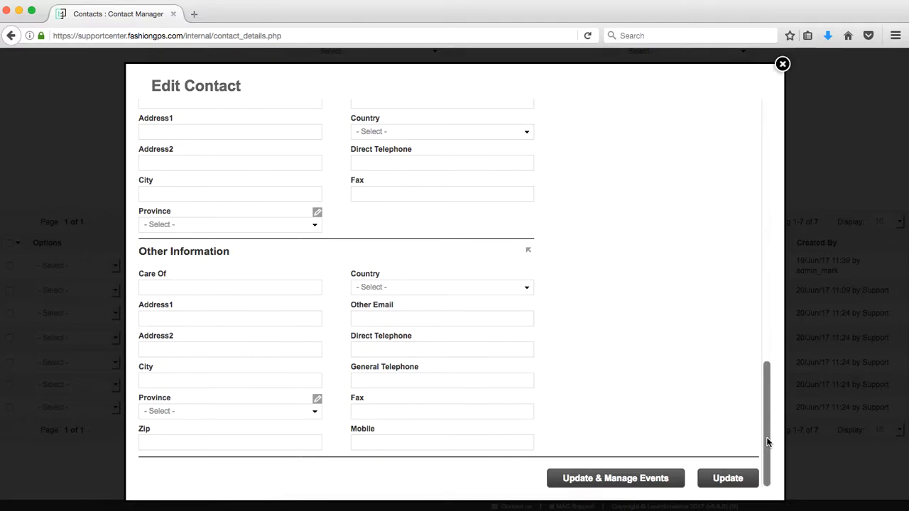
left_click(733, 479)
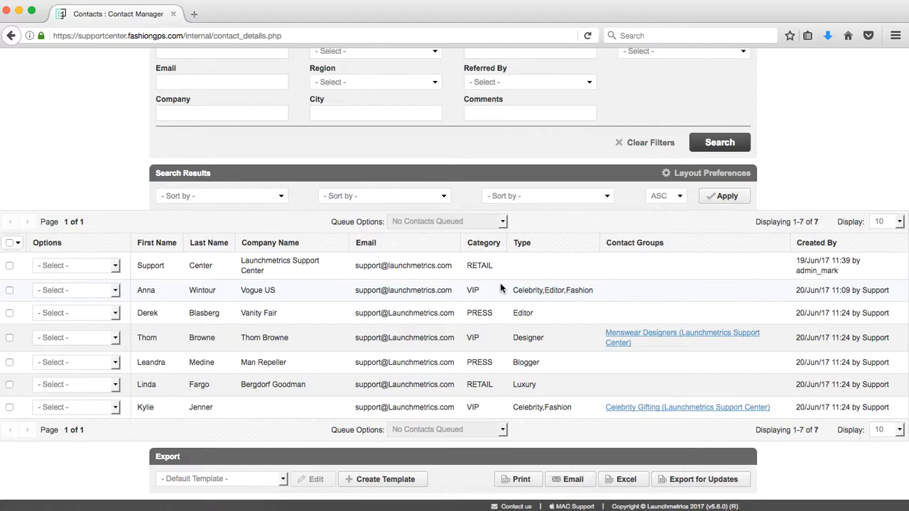
- Export the listed contacts for updates, open the exported file in Excel and enlarge its window
left_click(724, 486)
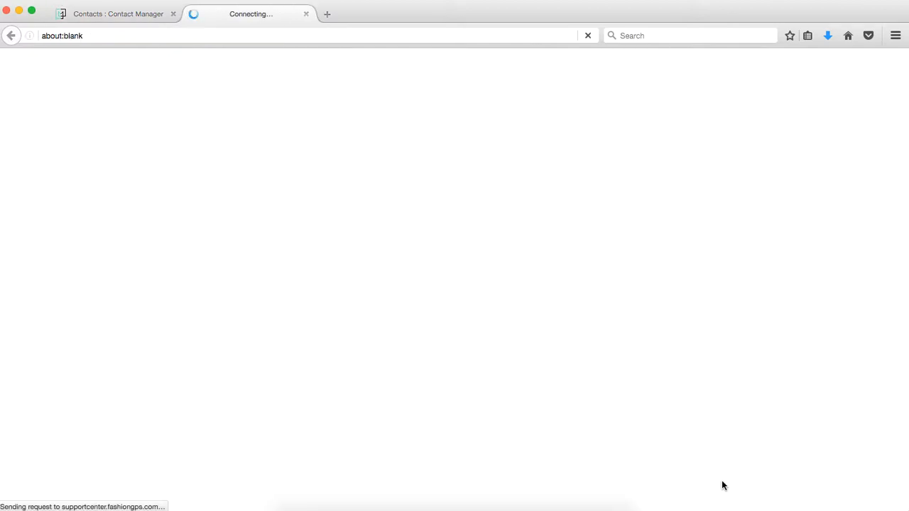
left_click(569, 194)
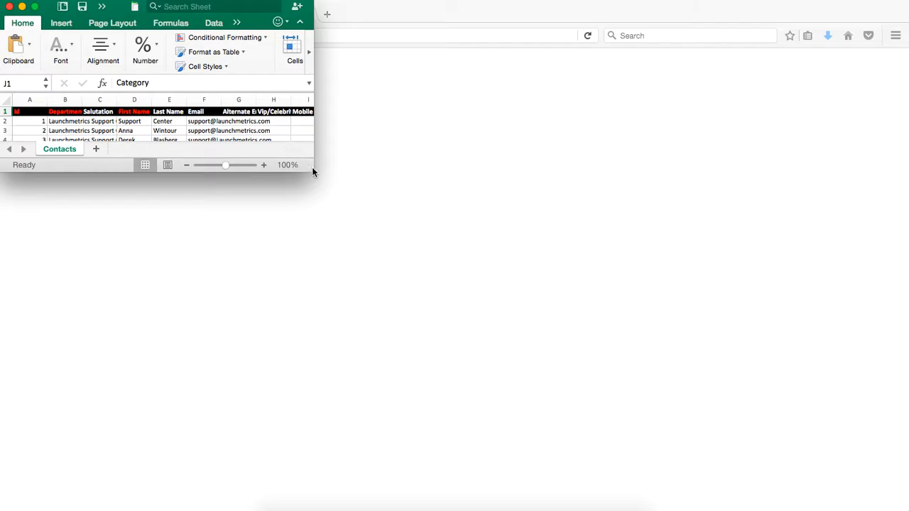
left_click_drag(313, 169, 615, 384)
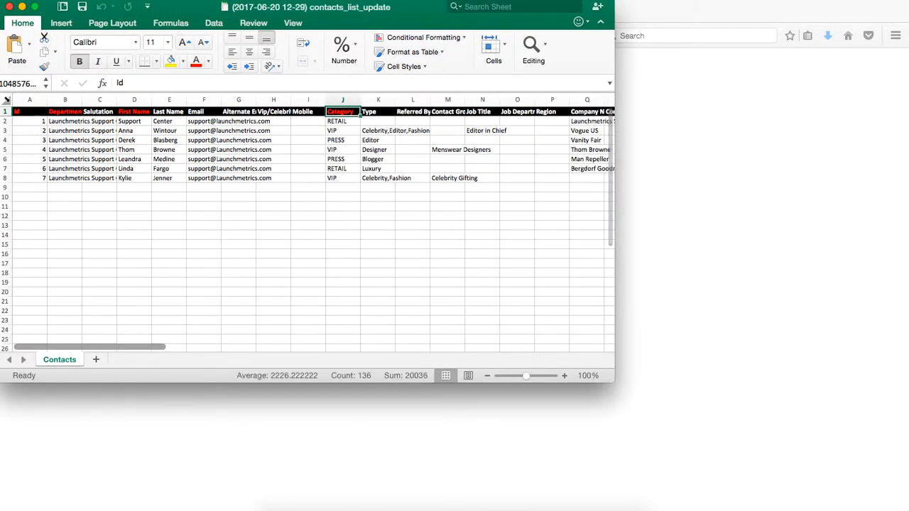
- Fit all column widths of the Contacts sheet to their contents and highlight the Id column
left_click(5, 104)
double_click(46, 99)
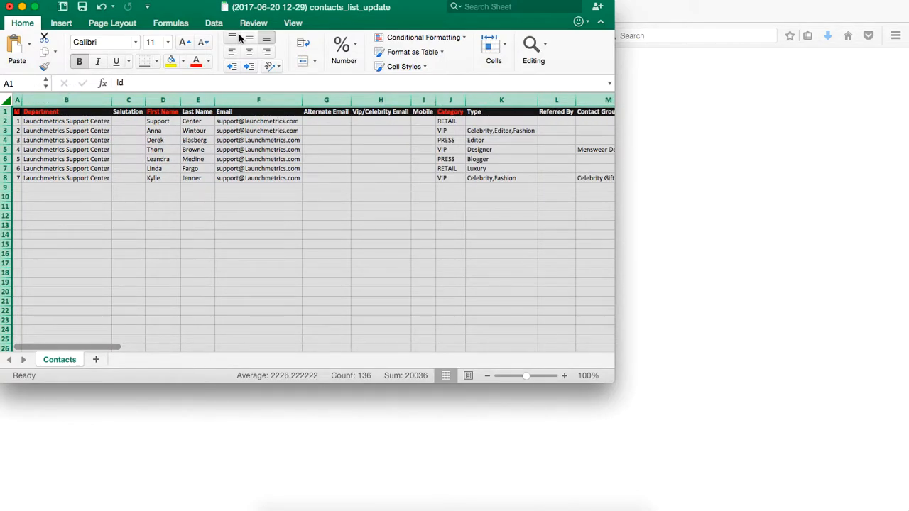
left_click_drag(199, 7, 297, 7)
left_click(114, 100)
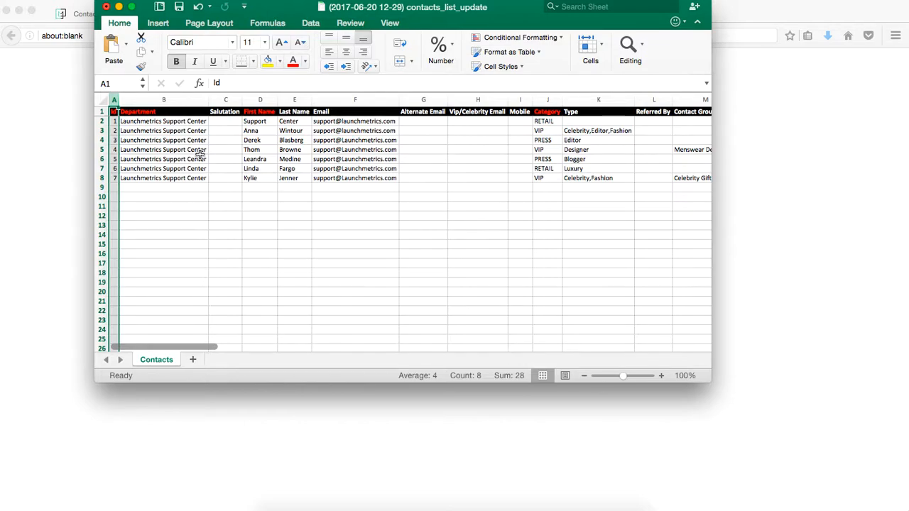
left_click(138, 140)
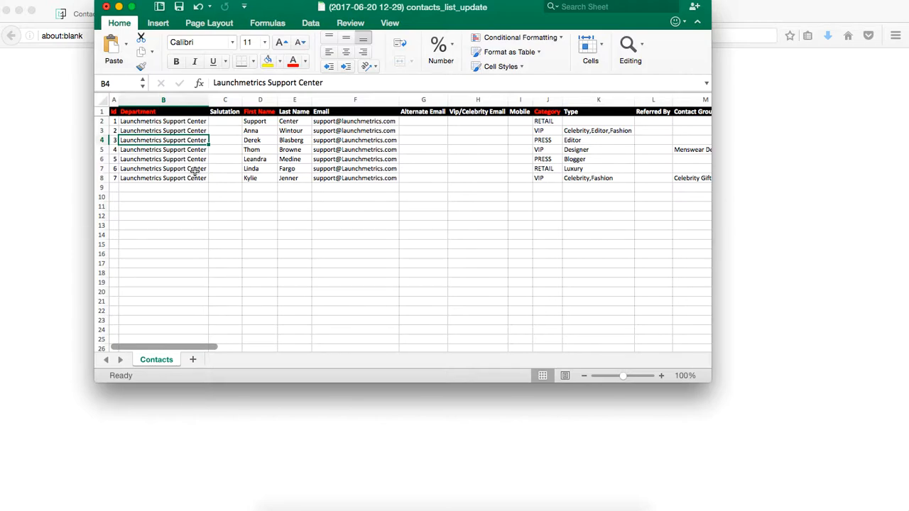
- Save the exported workbook under the name OriginalExport in Downloads
left_click_drag(300, 7, 300, 31)
left_click(74, 1)
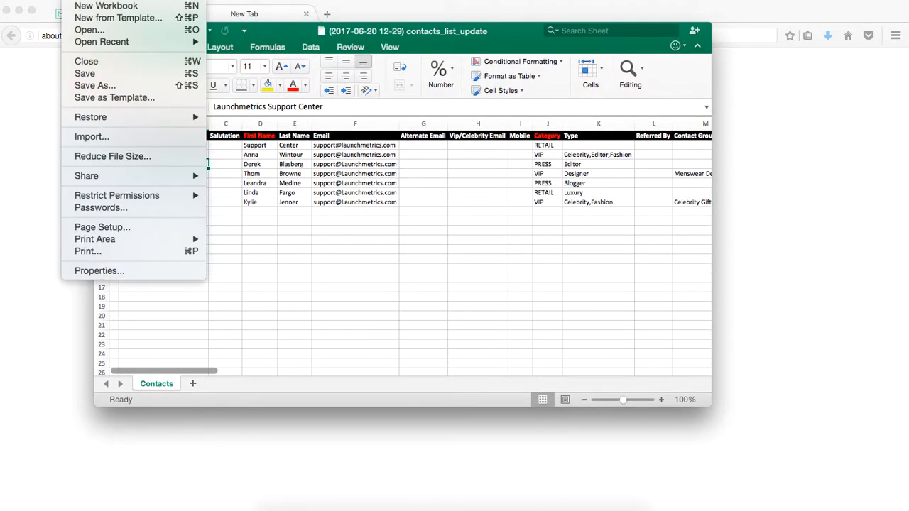
left_click(110, 86)
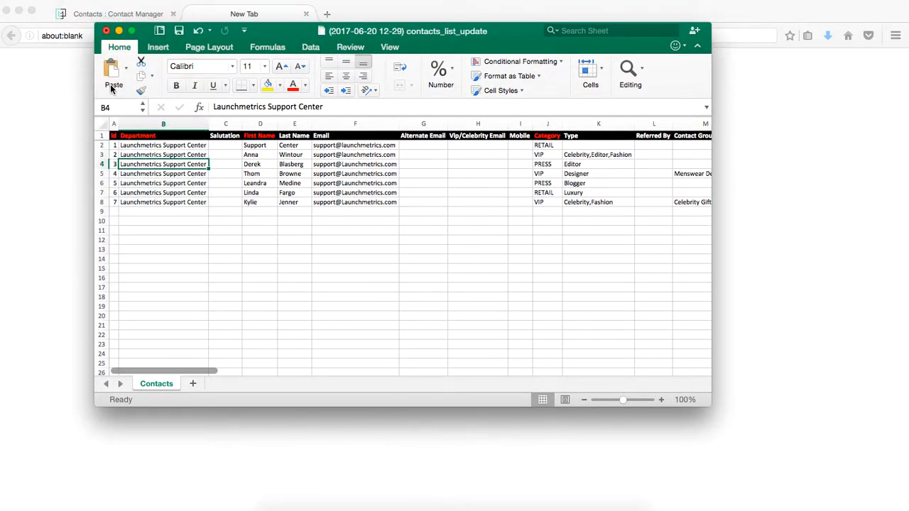
type("O")
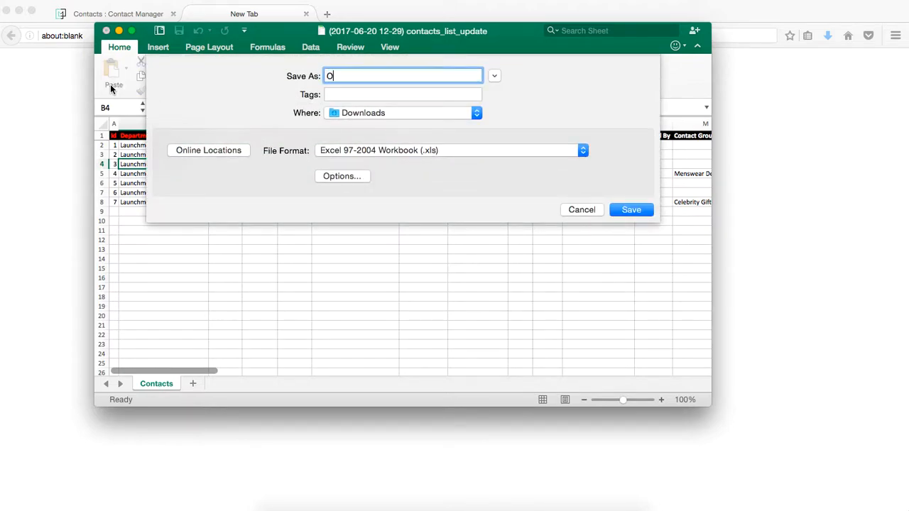
type("riginalExport")
key("Return")
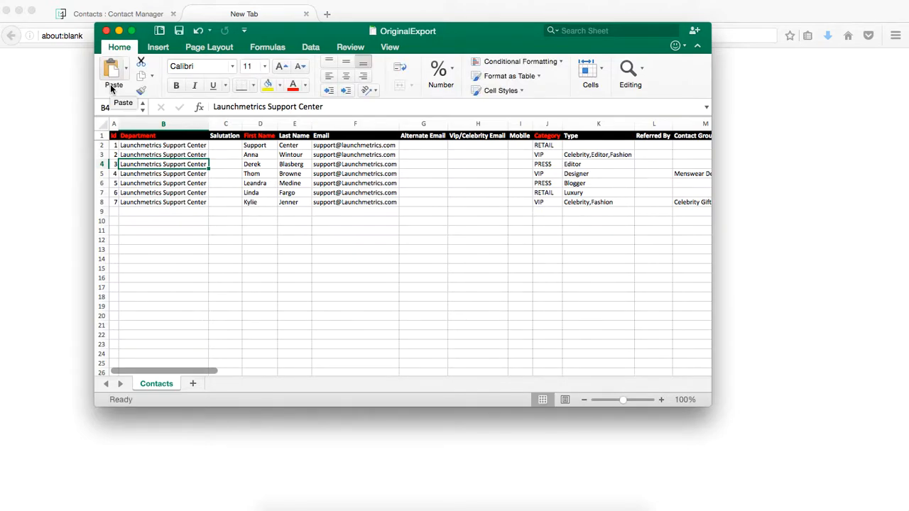
- Save a second copy of the workbook as Exportforupdatechanges in Downloads
left_click(74, 1)
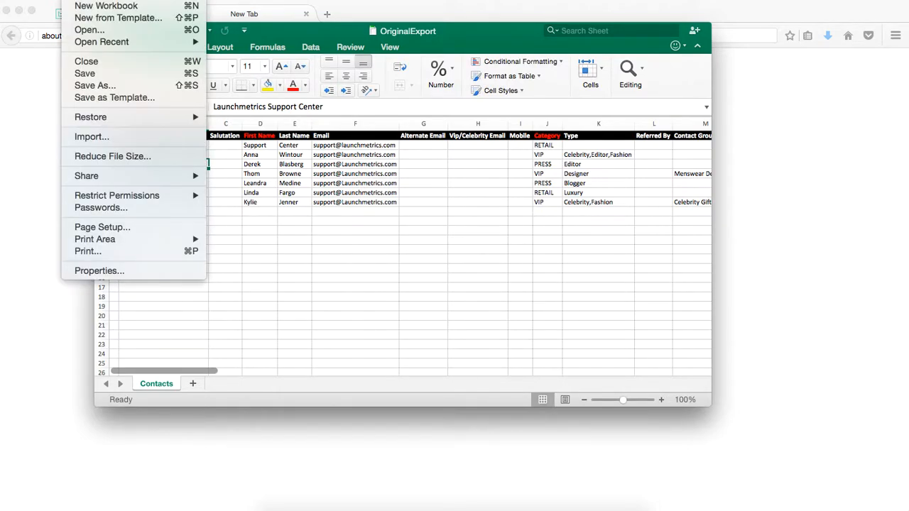
left_click(112, 86)
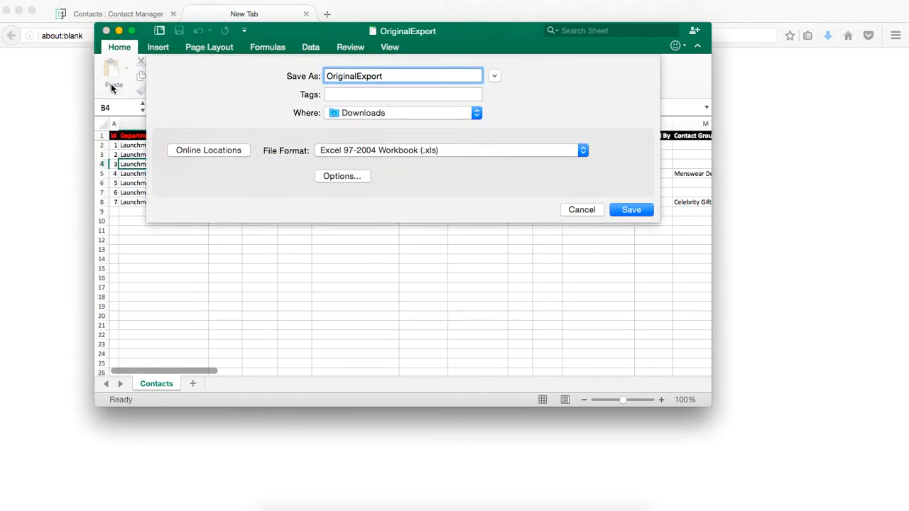
type("Exportforupdatechanges")
key("Return")
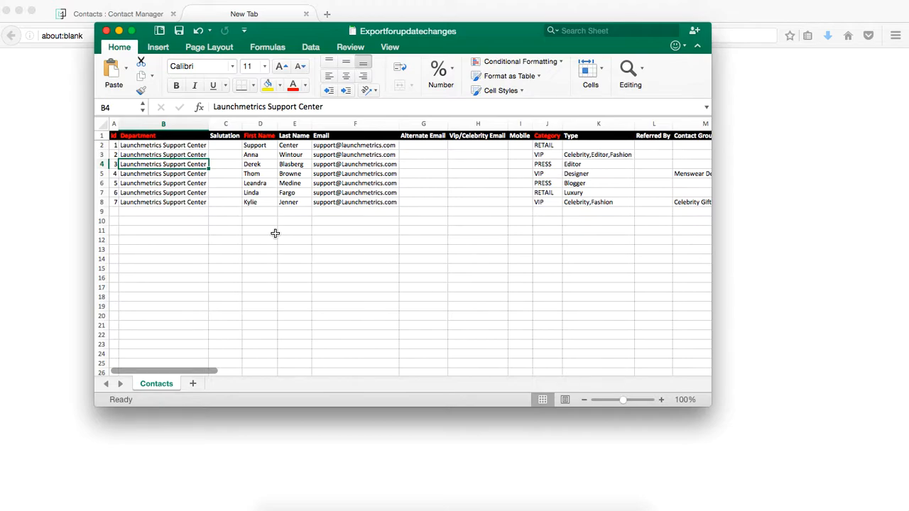
- Change the Category in cell J4 to VIP
key("Right")
key("Right")
key("Right")
key("Right")
key("Right")
key("Right")
key("Right")
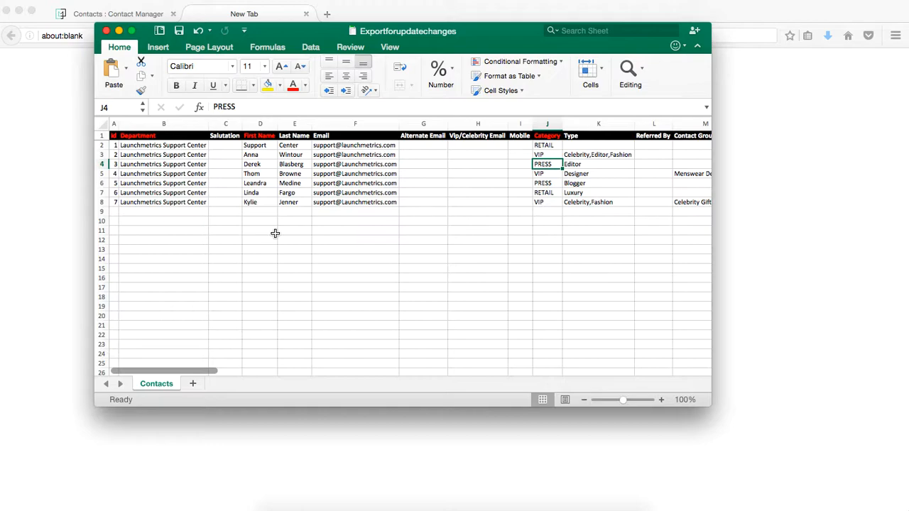
type("VIP")
key("Tab")
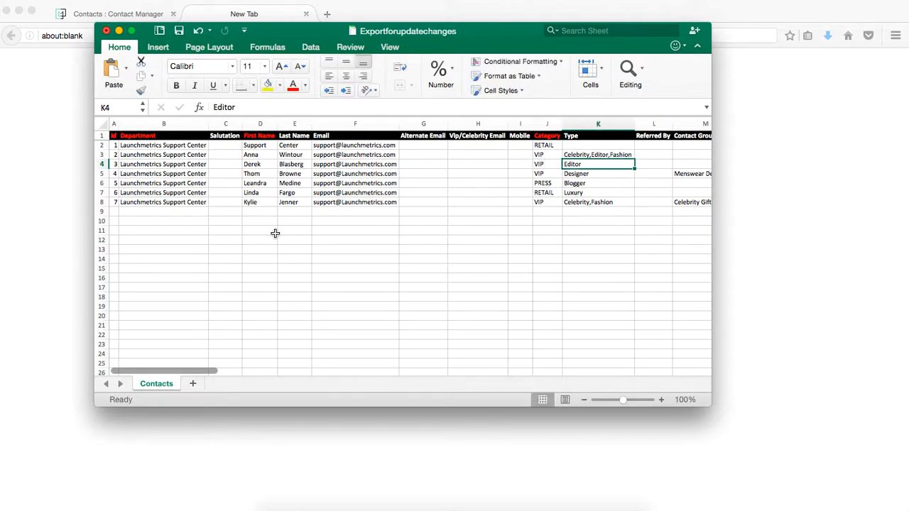
- Add Fashion to the Type in cell K4 so it reads "Editor, Fashion"
double_click(593, 164)
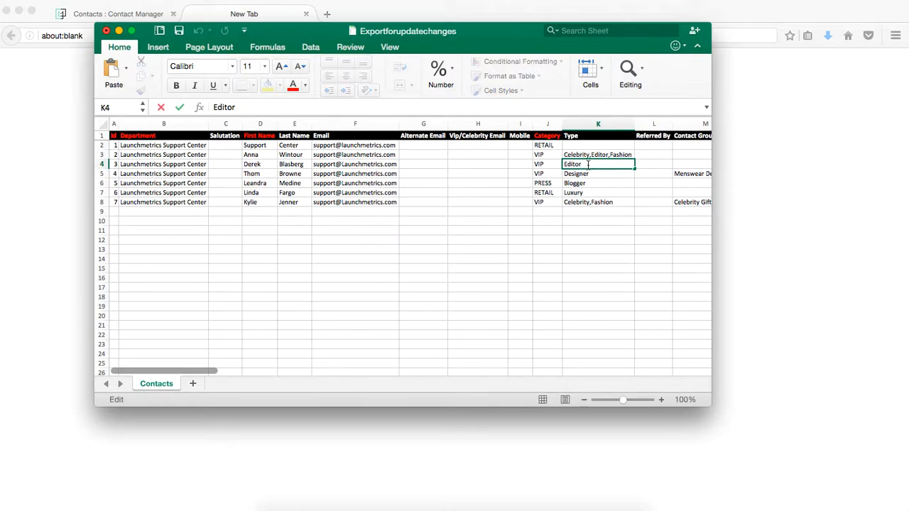
type(", Fashion")
key("Tab")
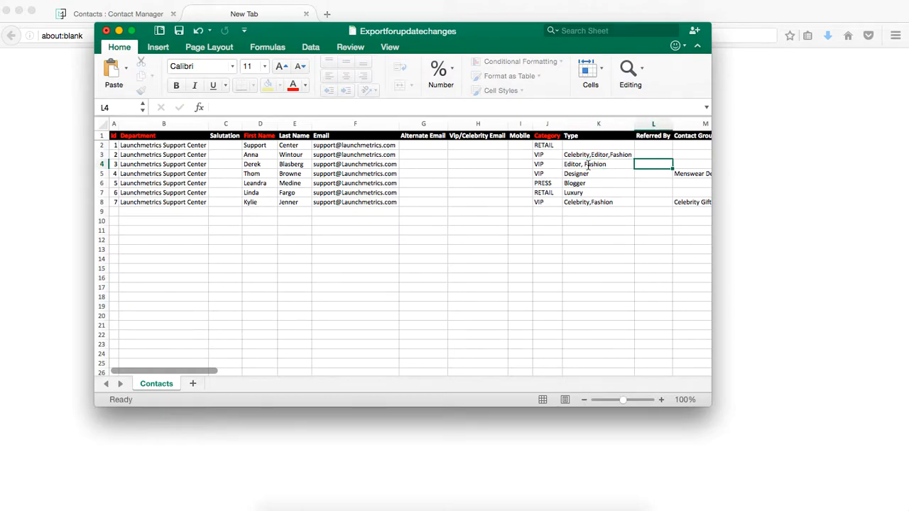
- Enter "Man on the Street" as the Job Title in cell N4
key("Tab")
key("Tab")
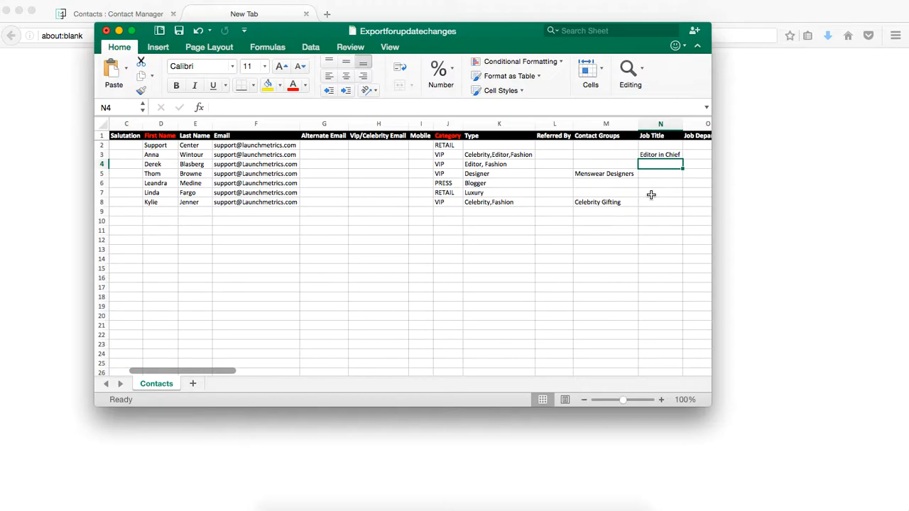
type("Man on the Street")
key("Return")
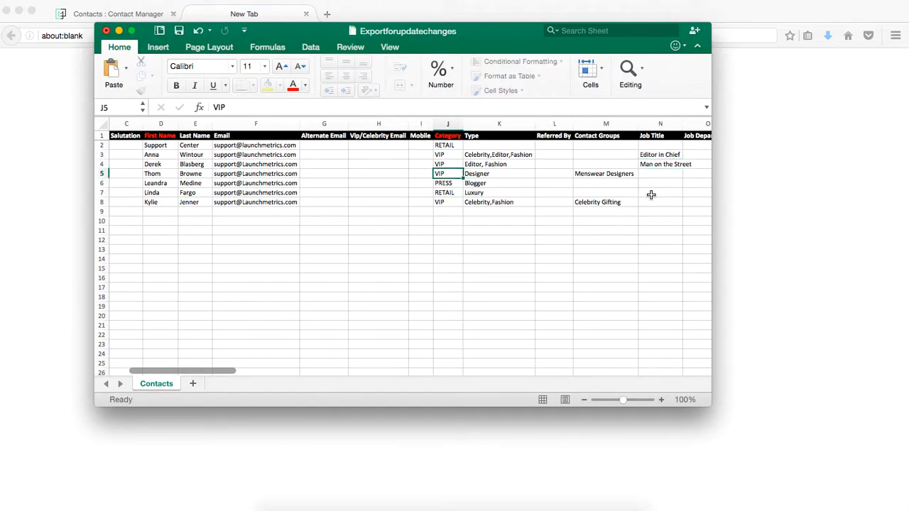
- Enter "Founder, Head of Design" as the Job Title in cell N5
key("Right")
key("Right")
key("Right")
key("Right")
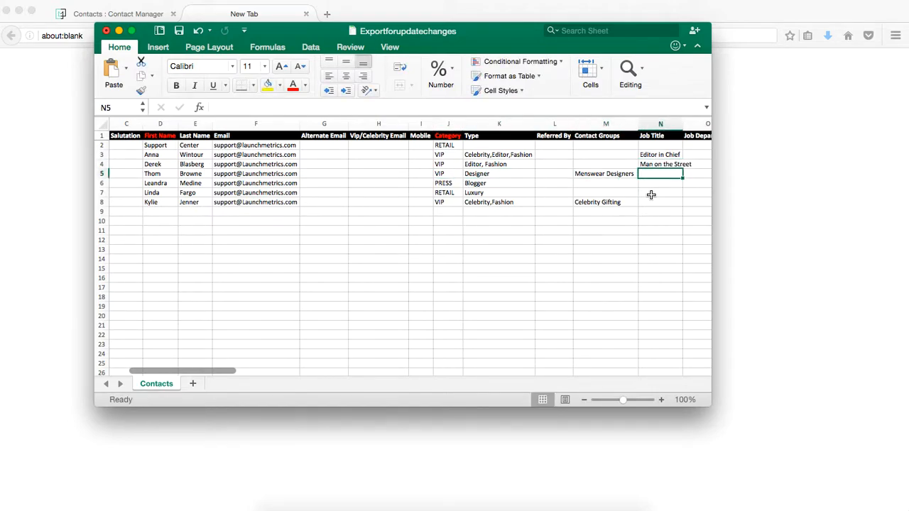
key("Right")
key("Left")
type("Founder, he")
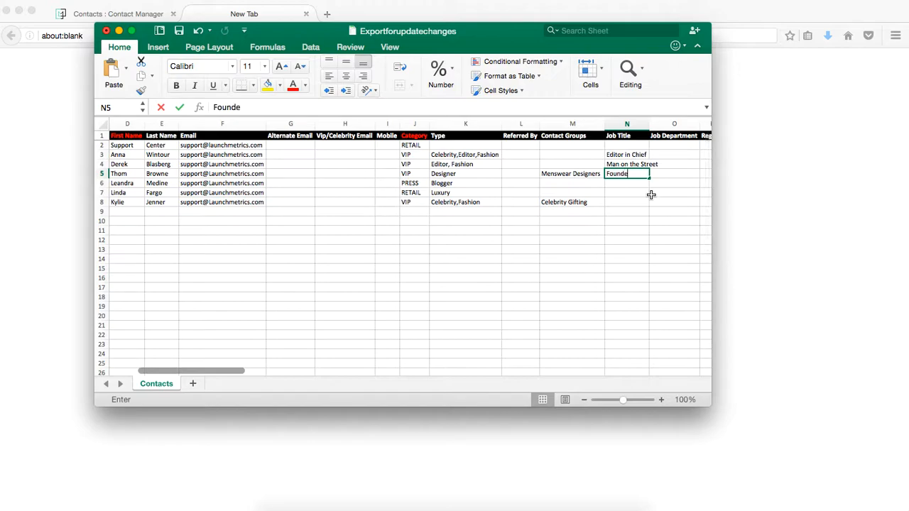
key("BackSpace")
key("BackSpace")
type("Head of Design")
key("Return")
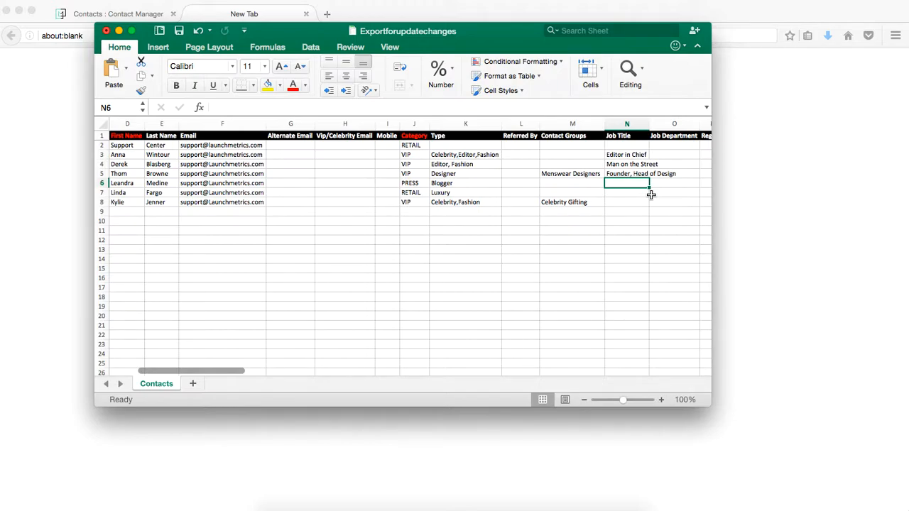
- Enter the Job Titles "Founder" in cell N6 and "Senior Vice President" in cell N7
type("Founde")
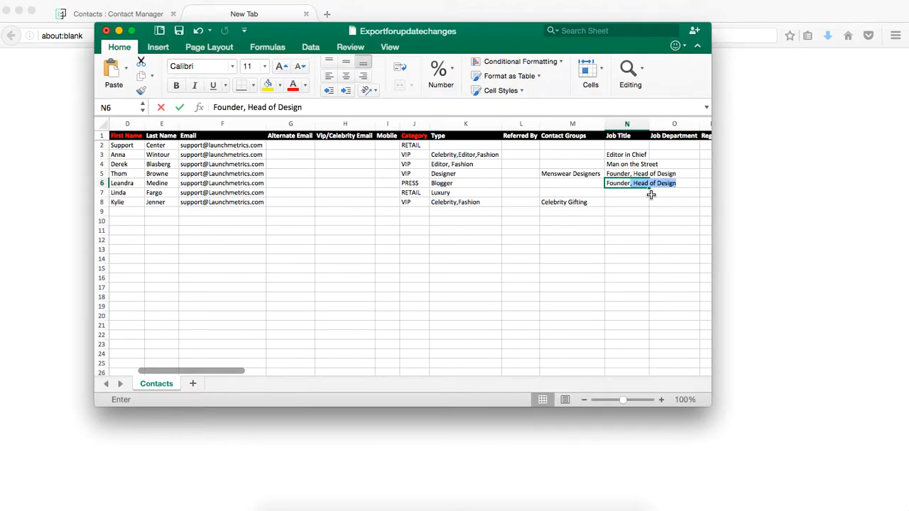
type("r")
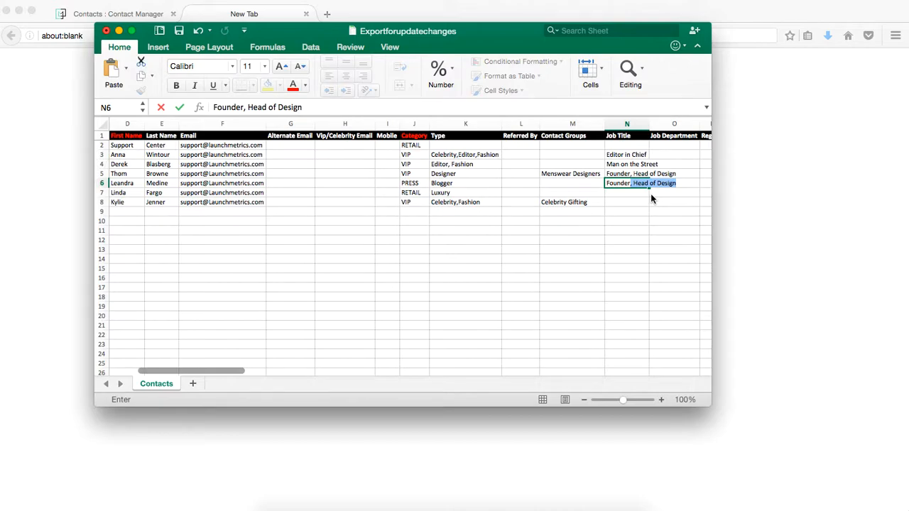
key("Delete")
key("Return")
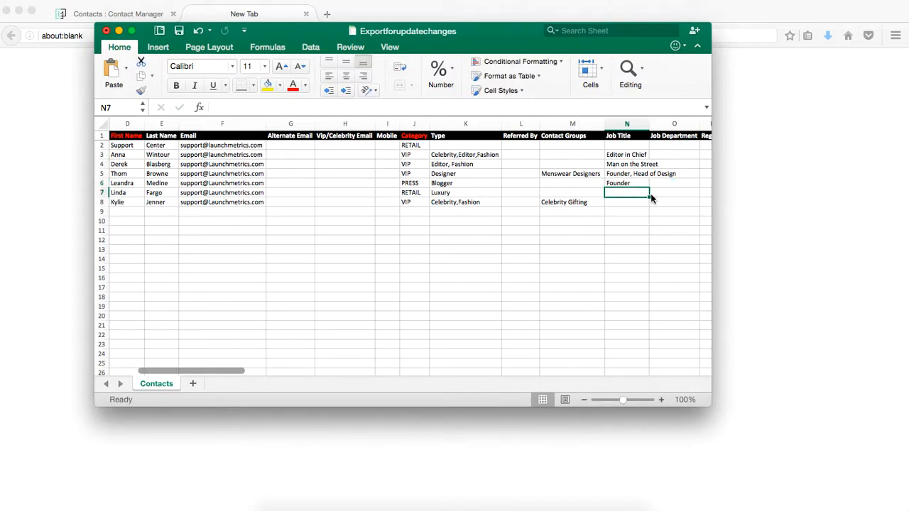
type("Sen")
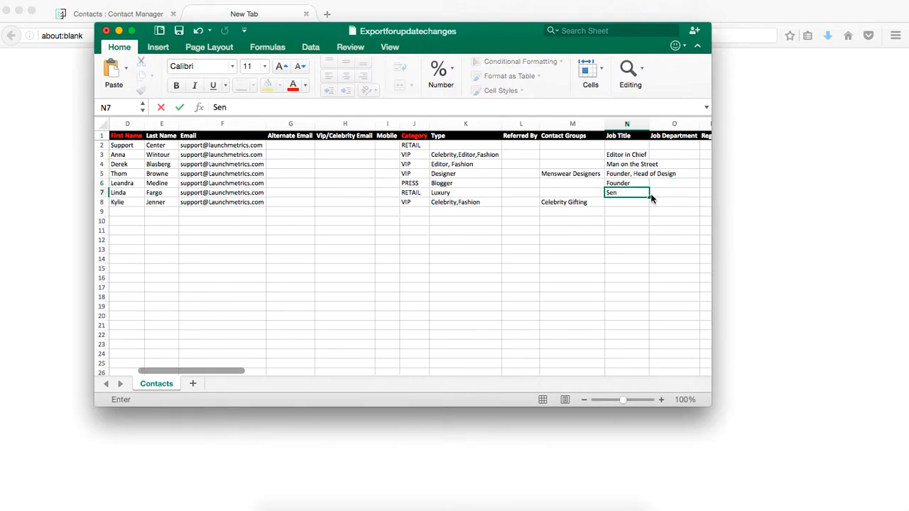
type("ior Vice President")
key("Tab")
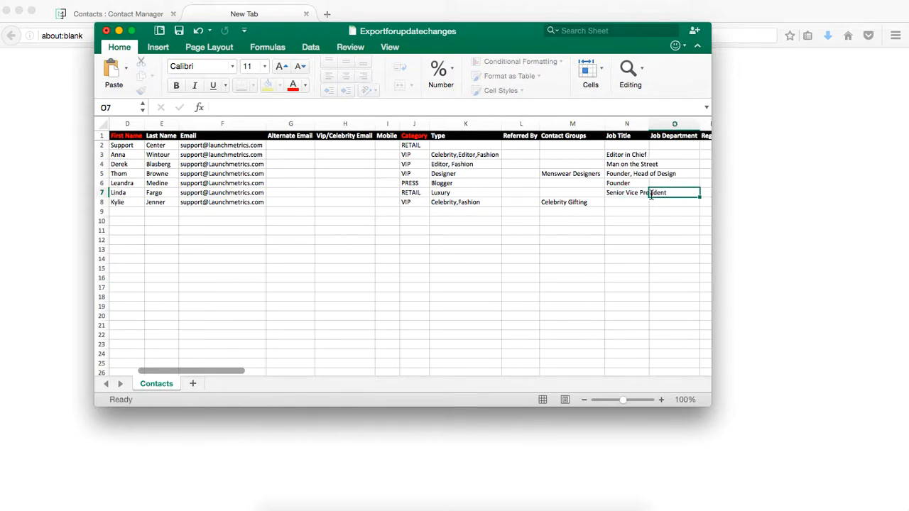
- Delete all columns from Company Name (Q) through Tax ID (BF) from the Contacts sheet
scroll(651, 206, "right", 5)
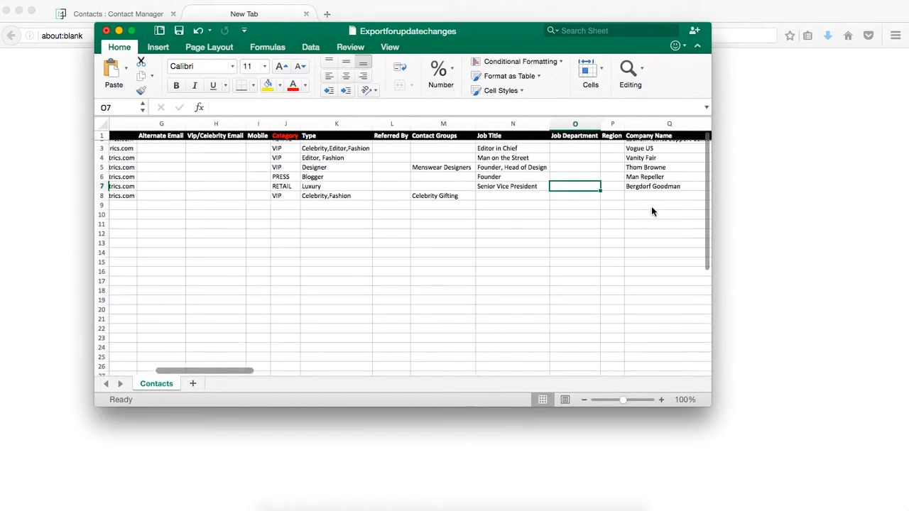
scroll(651, 207, "right", 6)
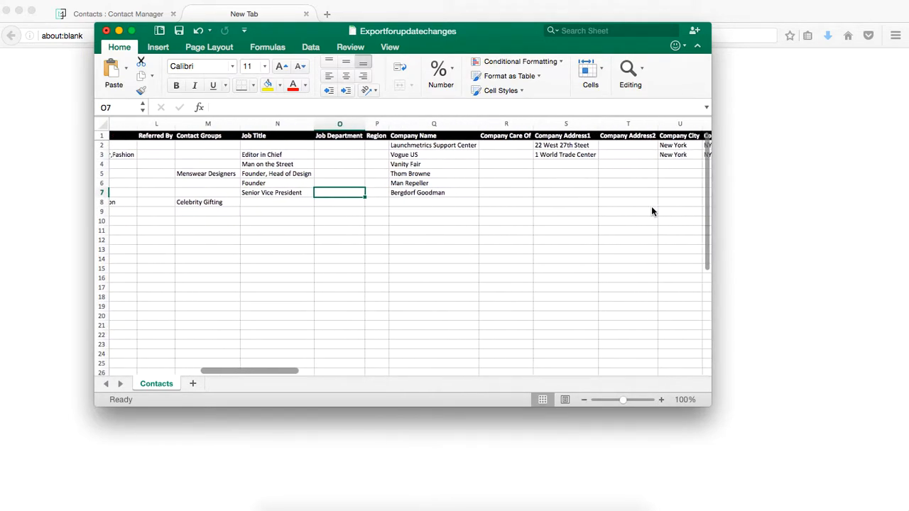
scroll(651, 211, "right", 3)
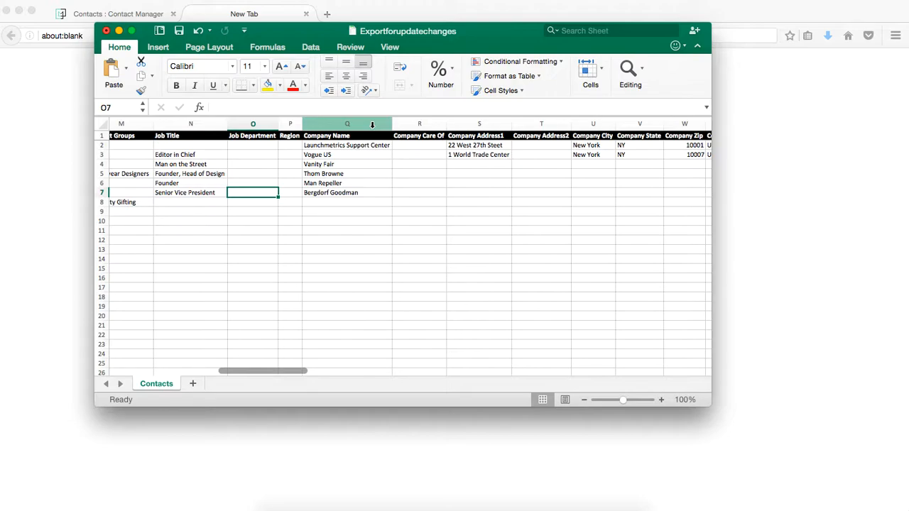
left_click(372, 125)
scroll(544, 238, "right", 1)
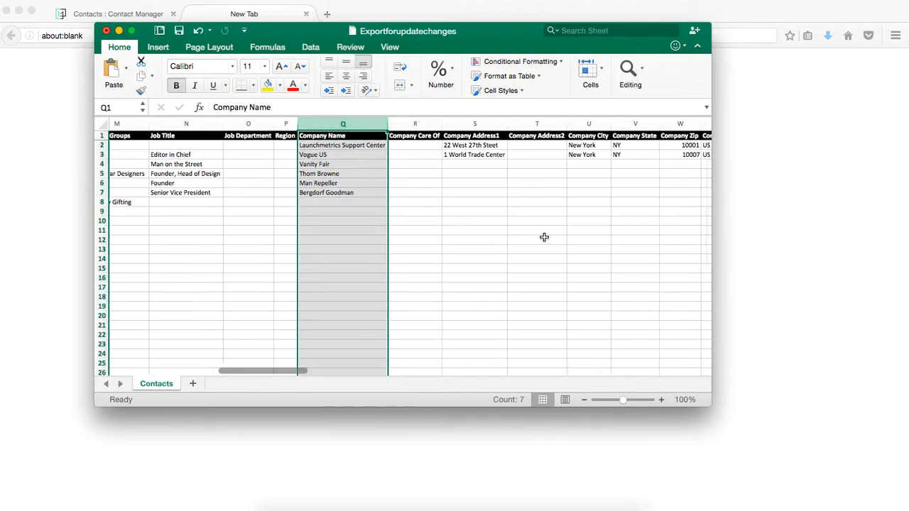
scroll(544, 237, "right", 6)
scroll(544, 238, "right", 8)
scroll(544, 237, "right", 8)
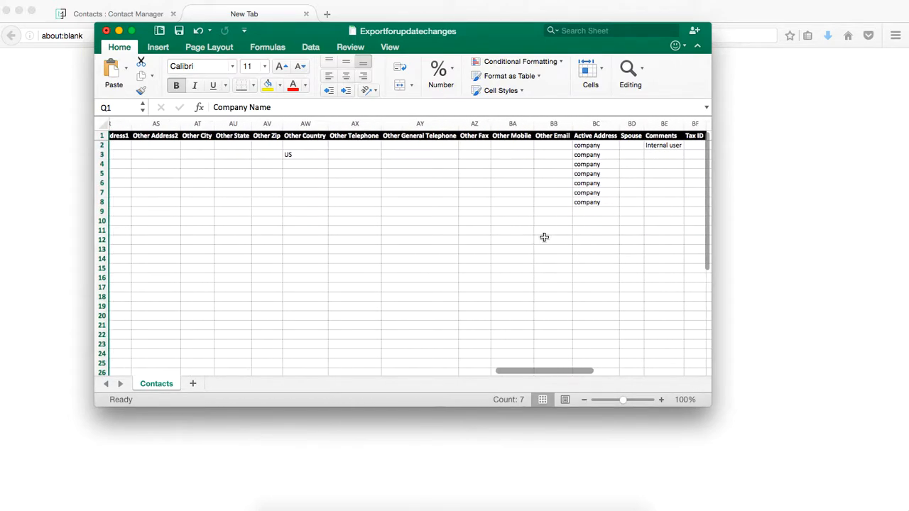
scroll(545, 237, "right", 2)
left_click(599, 124, "shift")
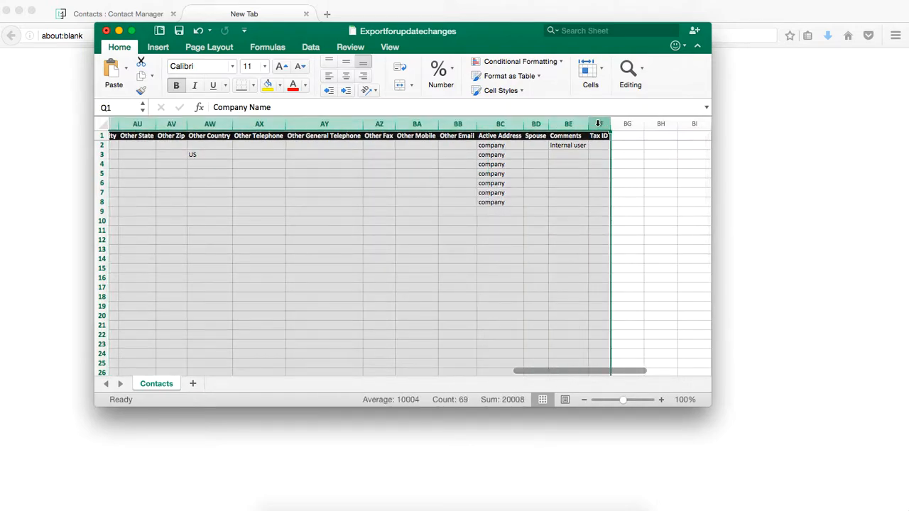
right_click(599, 124)
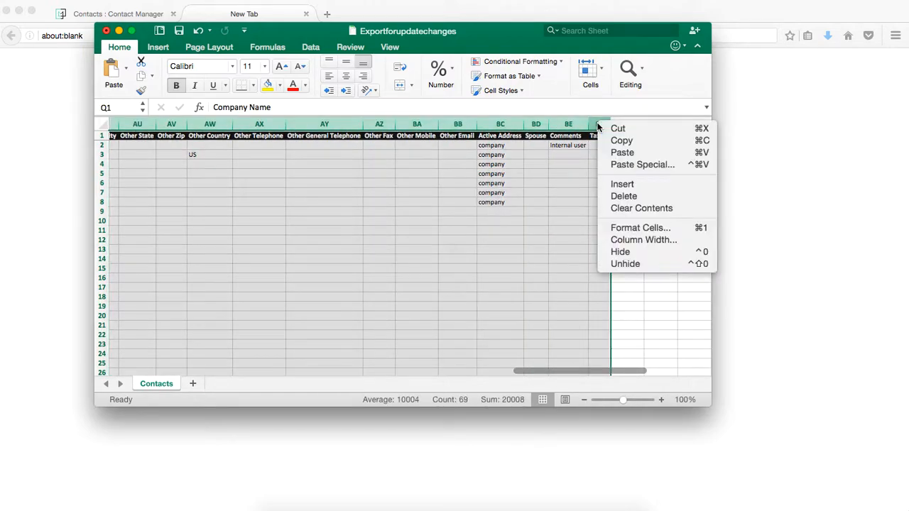
left_click(648, 198)
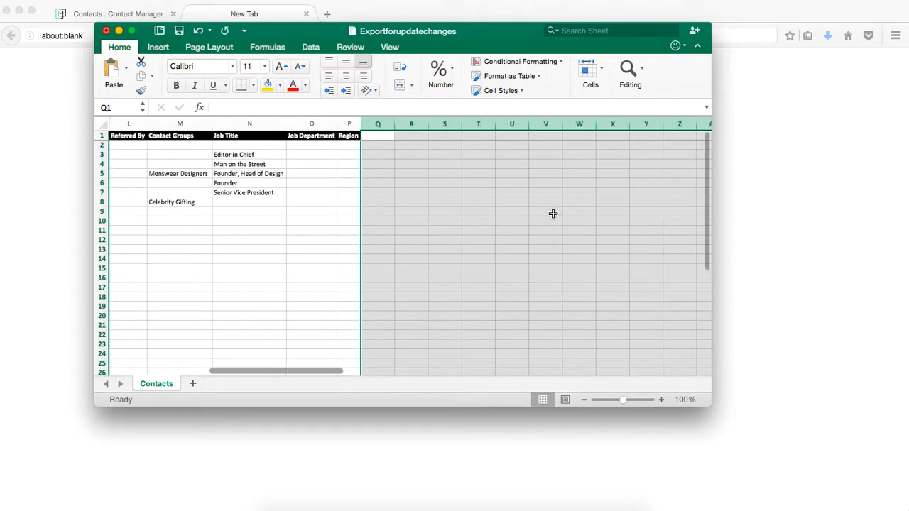
- Review the remaining contact columns from Department through Region, including Category, Type, Contact Groups and Job Title
scroll(553, 214, "left", 10)
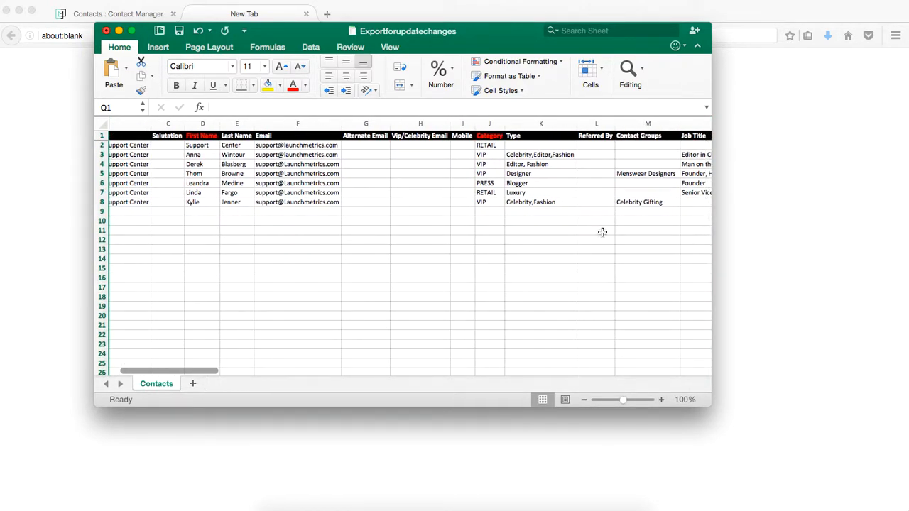
scroll(602, 232, "left", 2)
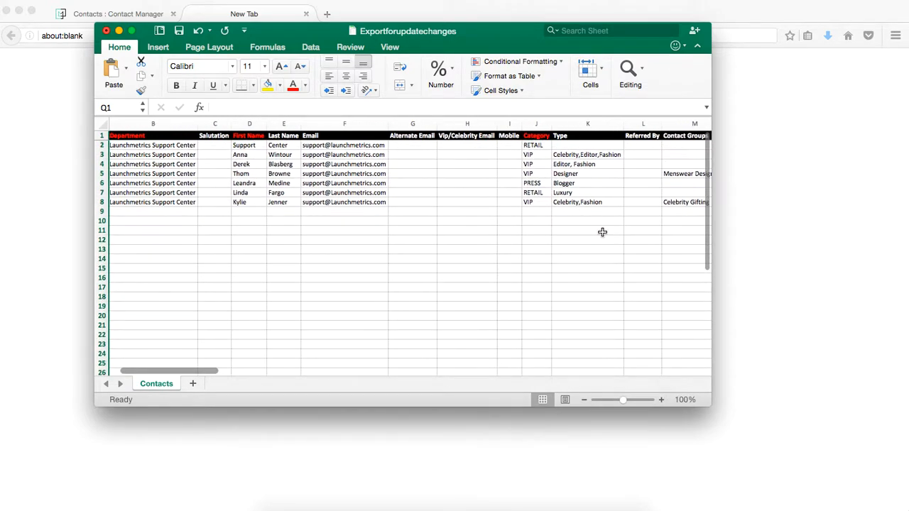
scroll(602, 232, "right", 3)
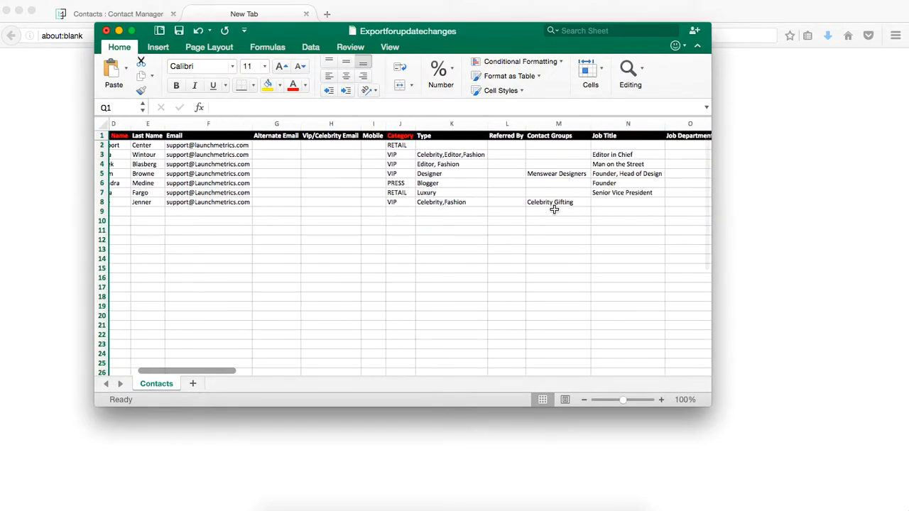
scroll(554, 209, "right", 2)
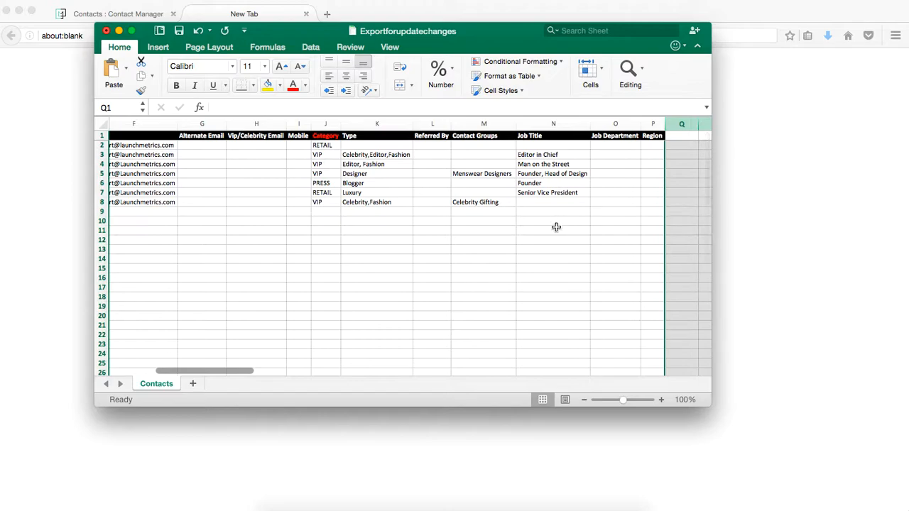
scroll(556, 227, "right", 2)
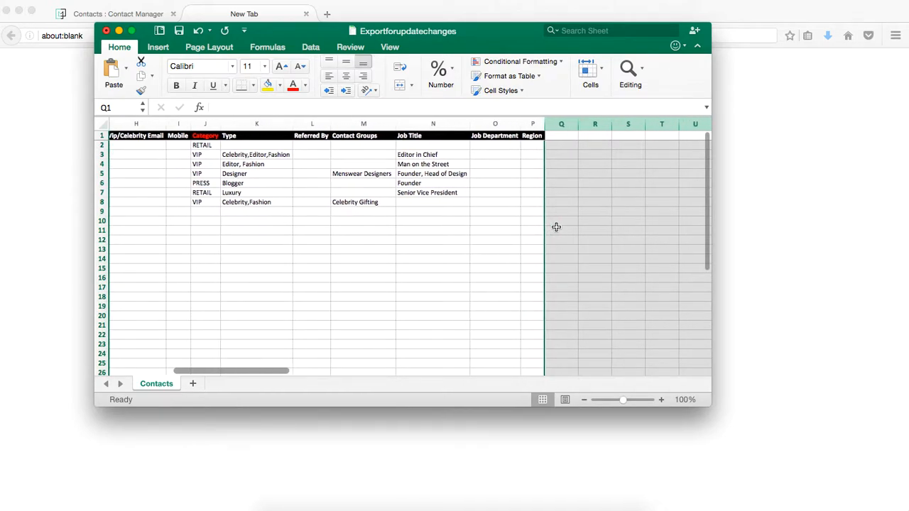
scroll(556, 227, "right", 3)
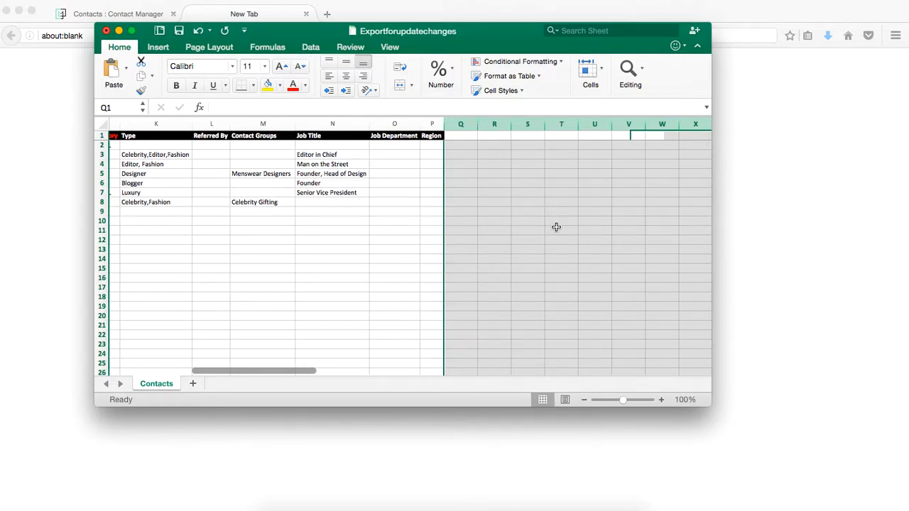
left_click(539, 233)
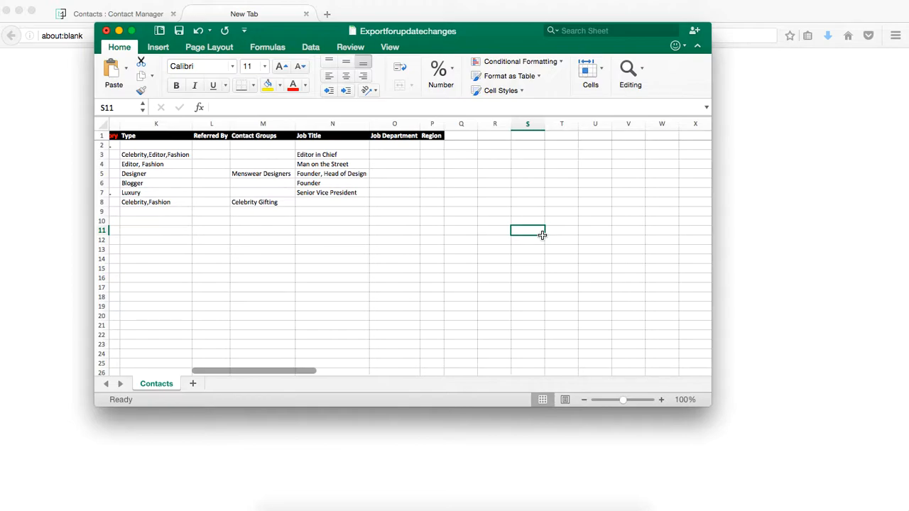
scroll(298, 244, "left", 5)
scroll(298, 245, "left", 6)
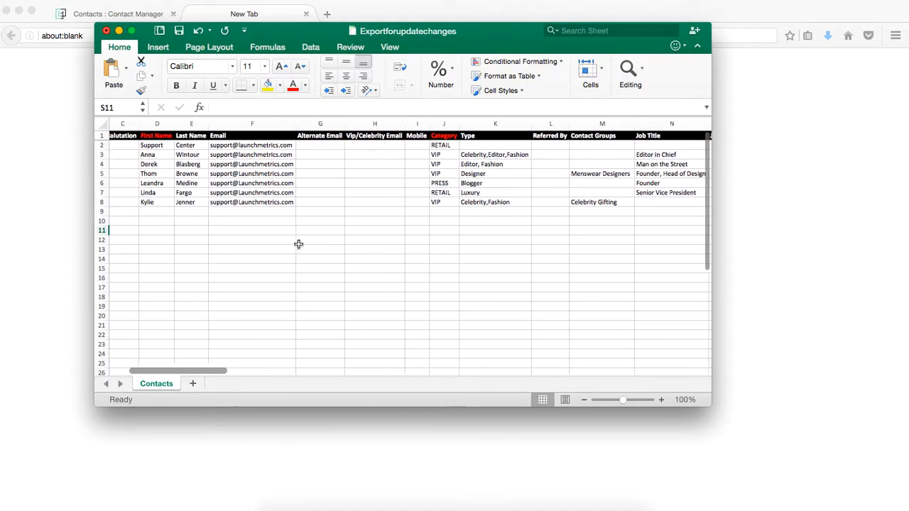
scroll(299, 244, "left", 1)
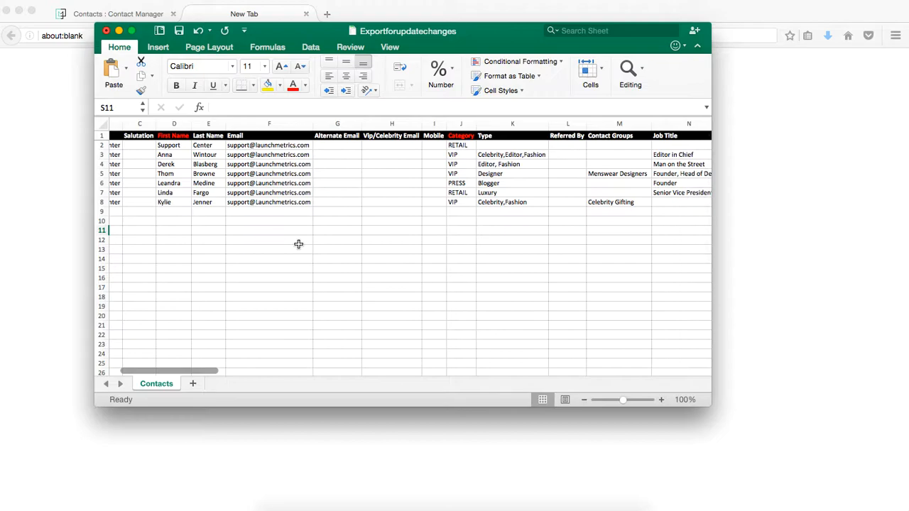
scroll(302, 245, "left", 3)
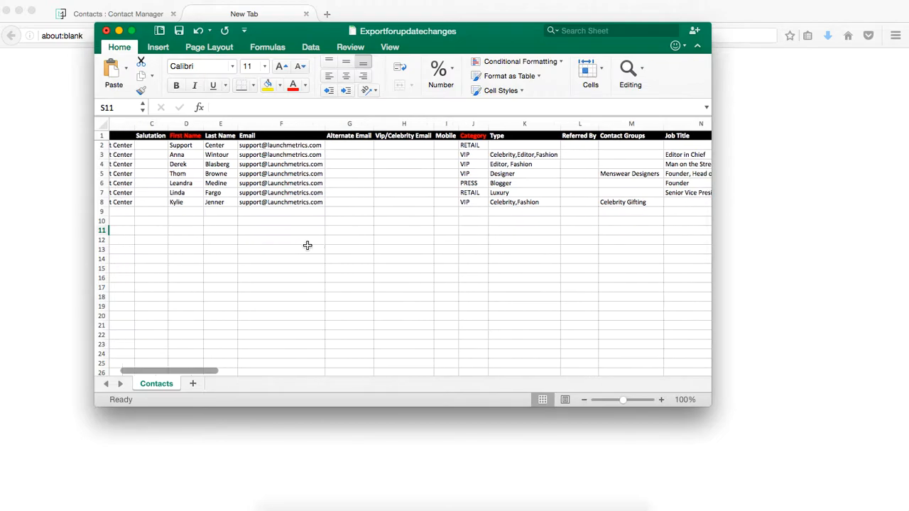
- Delete the contact rows 6 to 8, which need no updates, and clear the row selection
left_click(101, 183)
left_click_drag(101, 183, 104, 203)
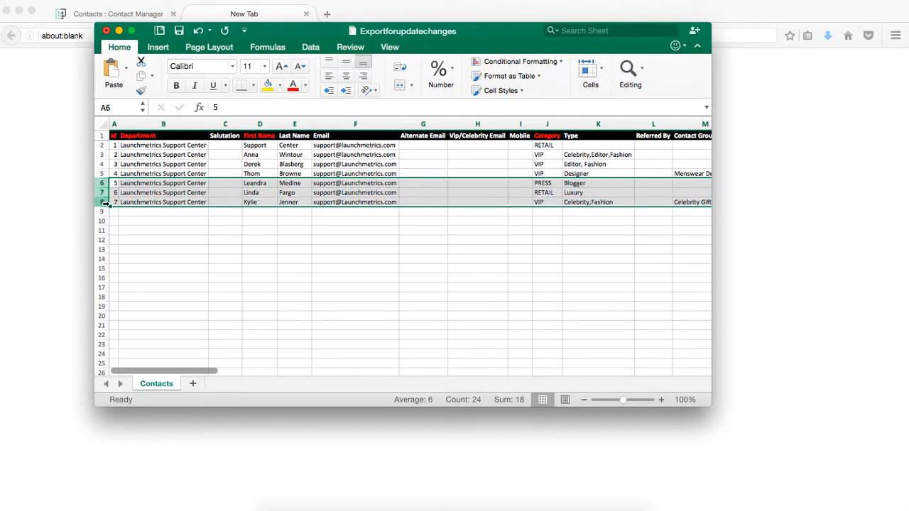
right_click(105, 192)
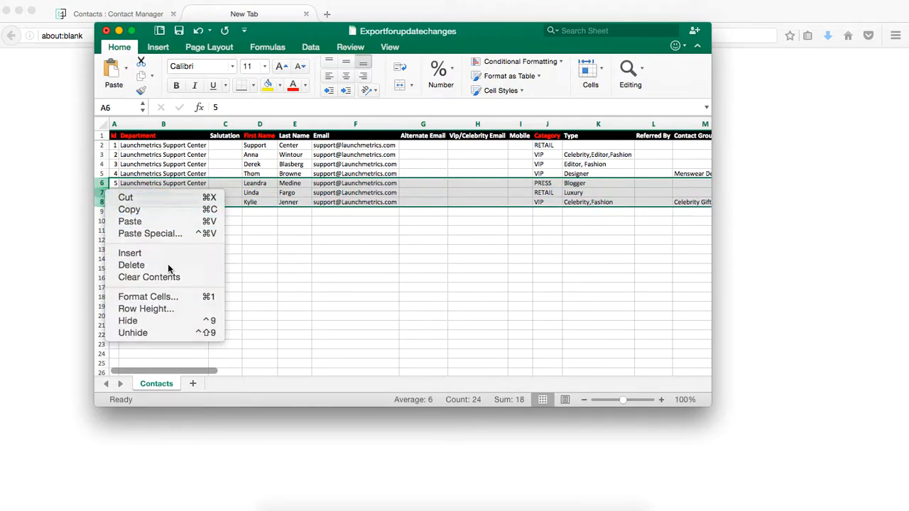
left_click(169, 266)
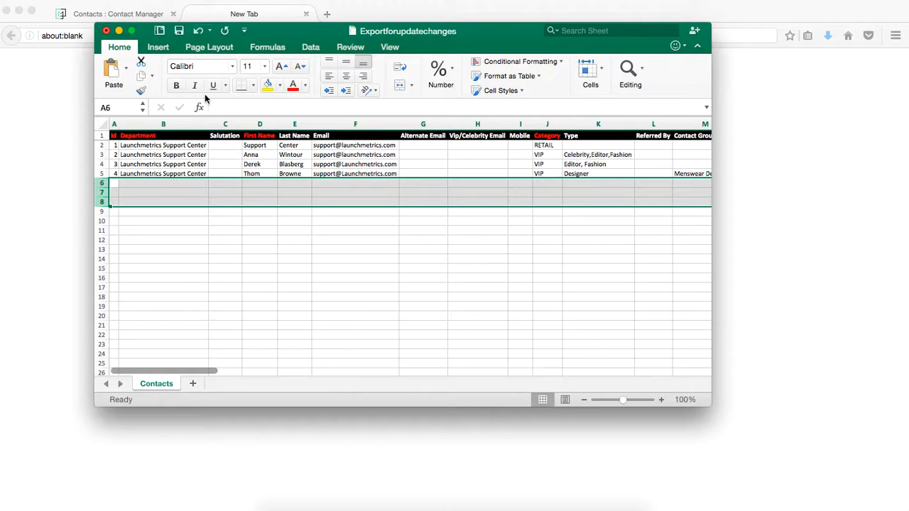
left_click(234, 248)
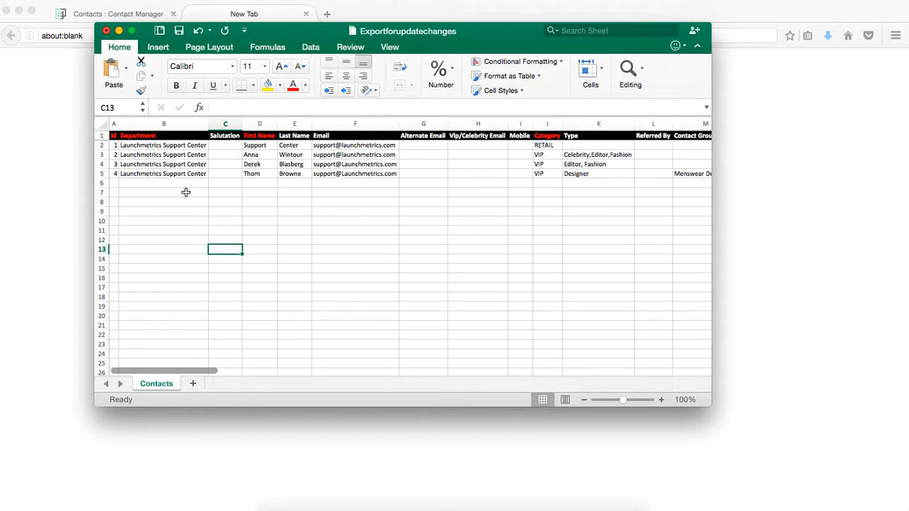
- Save the Exportforupdatechanges workbook and check the remaining contact rows across all columns
key("super+s")
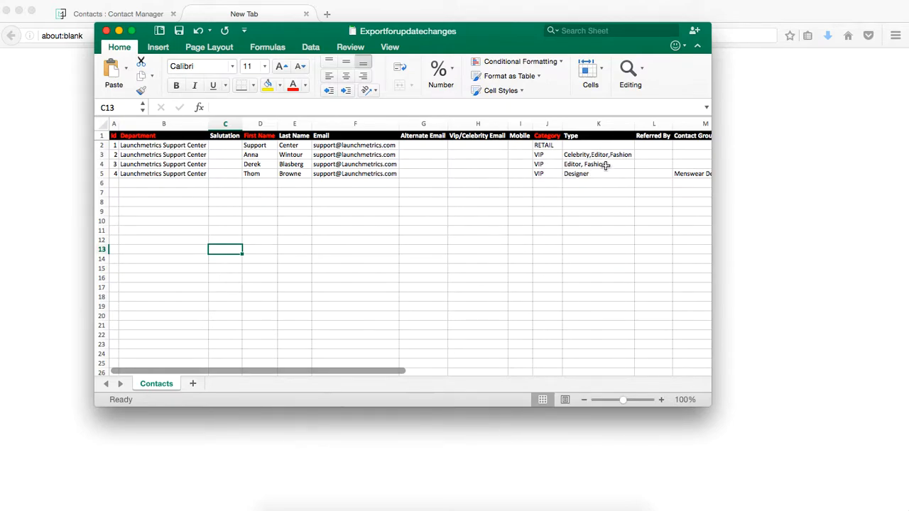
scroll(609, 164, "right", 10)
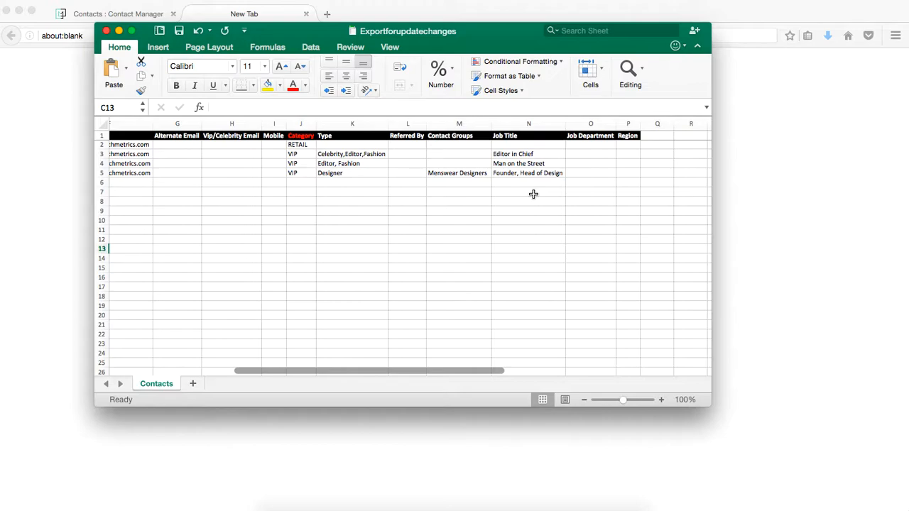
scroll(533, 194, "left", 8)
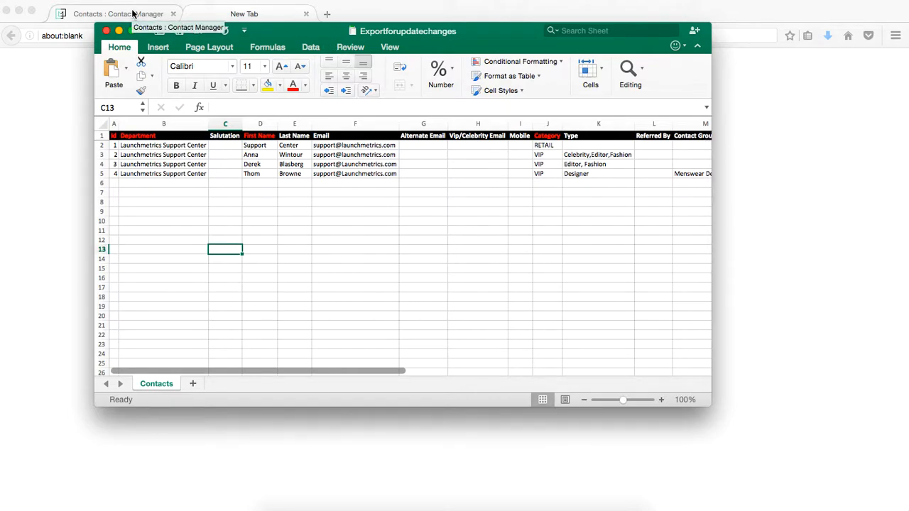
- Switch to Launchmetrics Contacts in Firefox, open the Excel contact import page and set the import type to Contacts
left_click(132, 14)
scroll(637, 193, "up", 5)
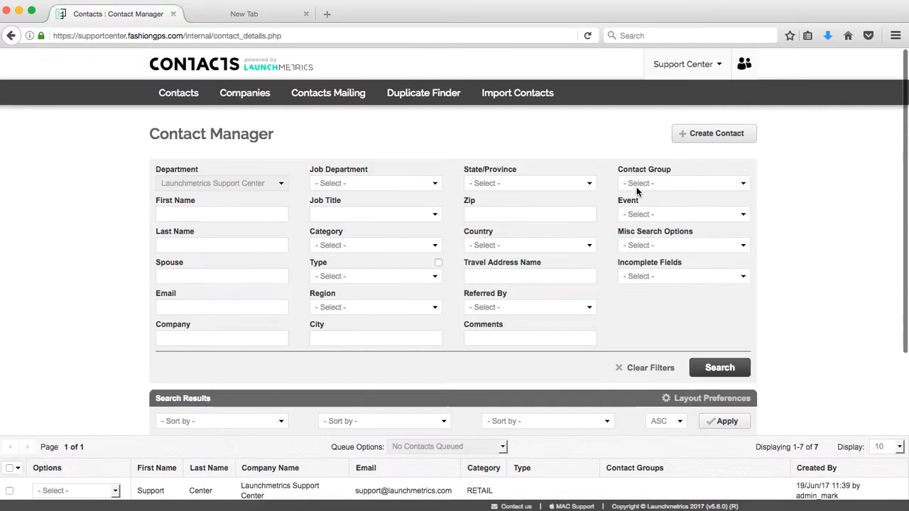
left_click(537, 100)
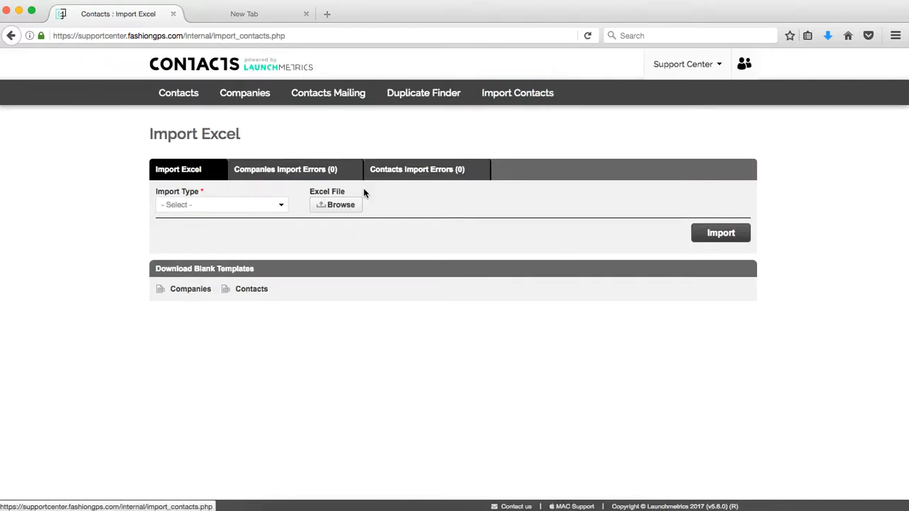
left_click(258, 206)
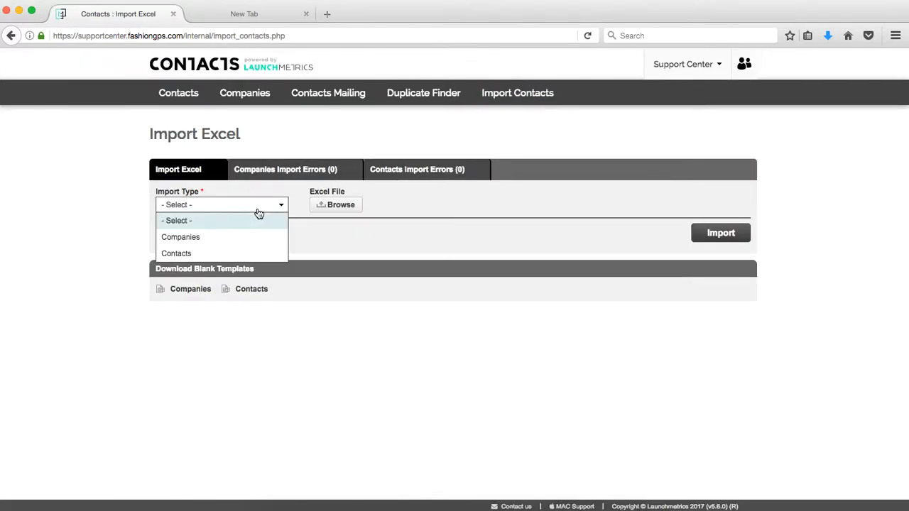
left_click(240, 253)
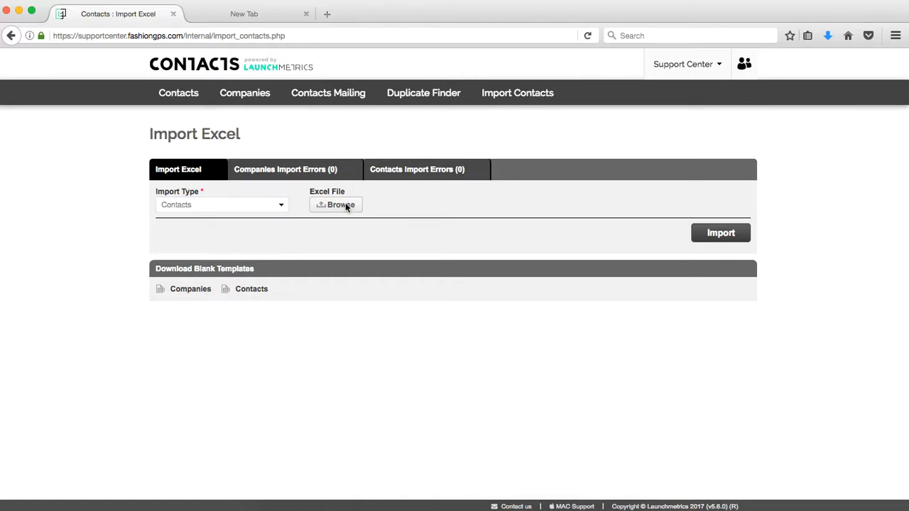
- Import the Exportforupdatechanges file from Downloads and dismiss the import progress overlay
left_click(345, 205)
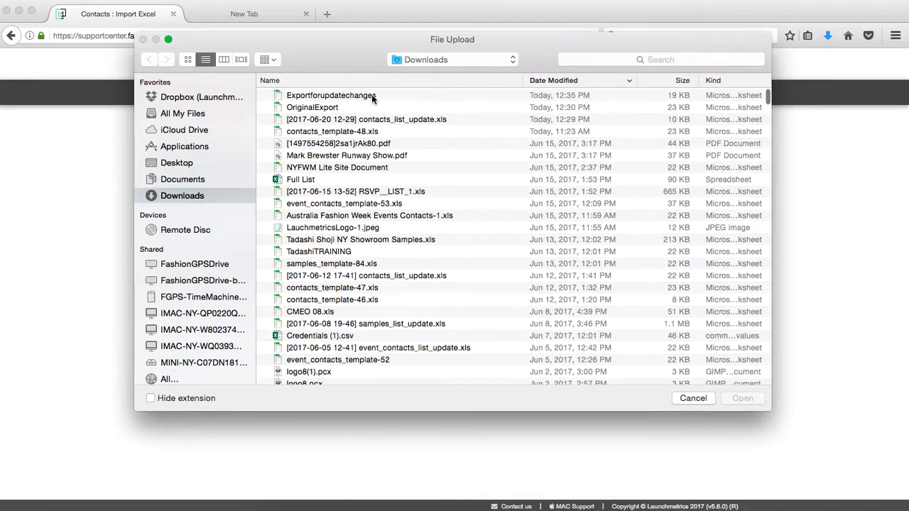
left_click(372, 99)
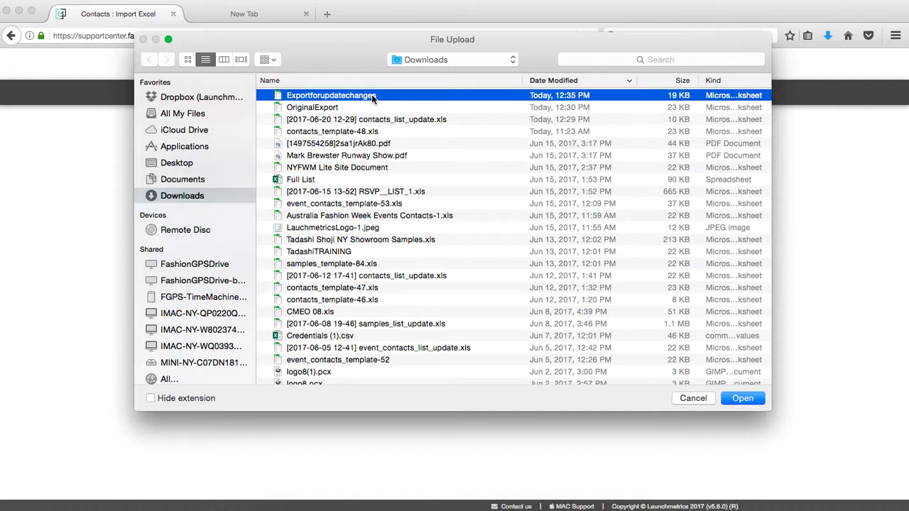
double_click(373, 96)
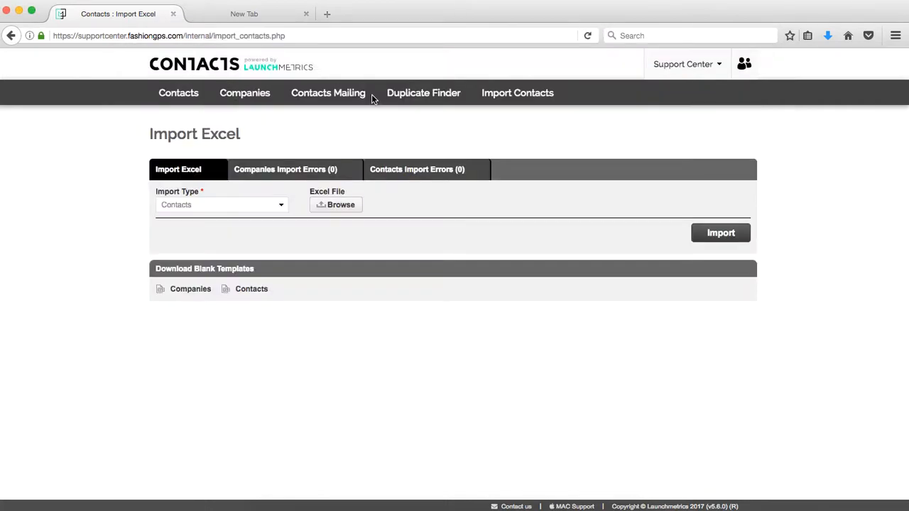
left_click(708, 234)
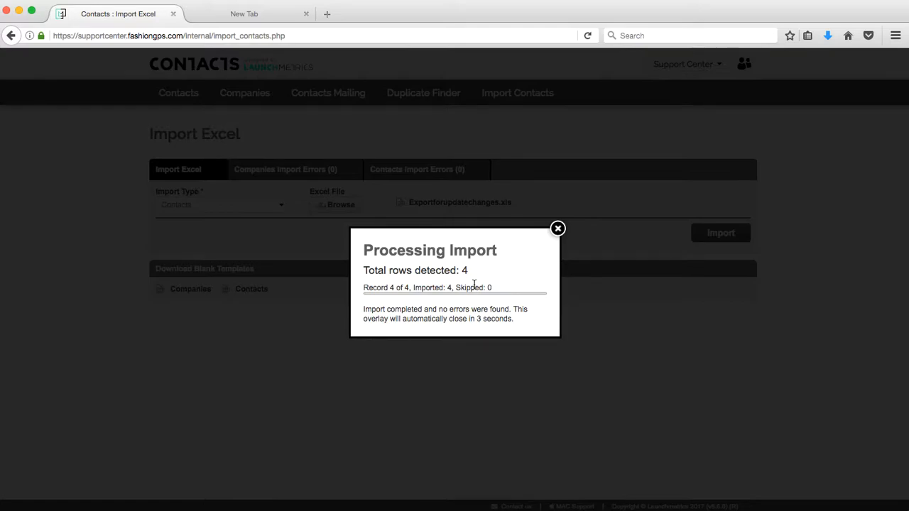
left_click(562, 230)
- Search for all contacts in the Contact Manager without filters and check the results list
mouse_move(165, 91)
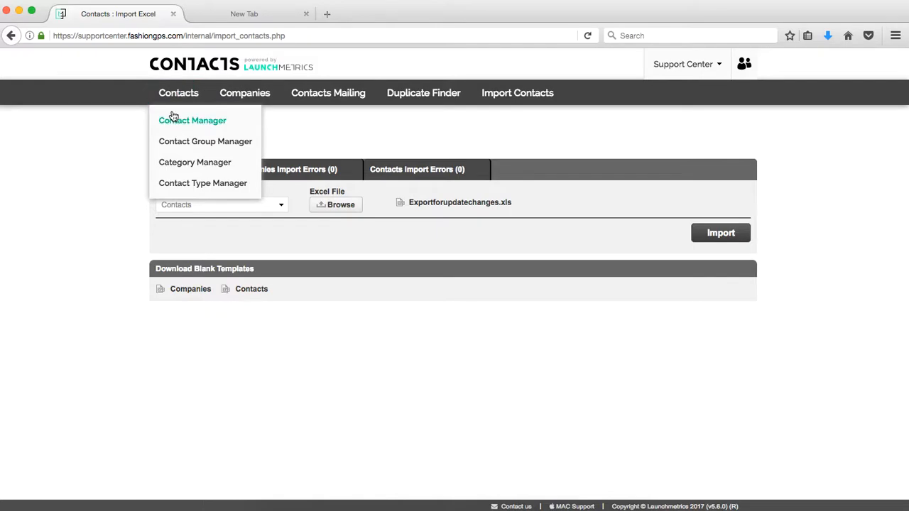
left_click(173, 119)
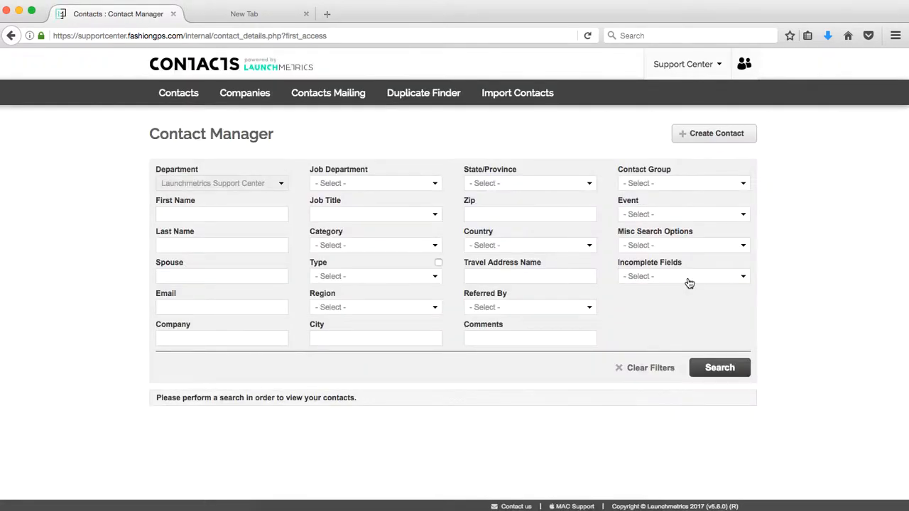
left_click(725, 368)
scroll(724, 362, "down", 5)
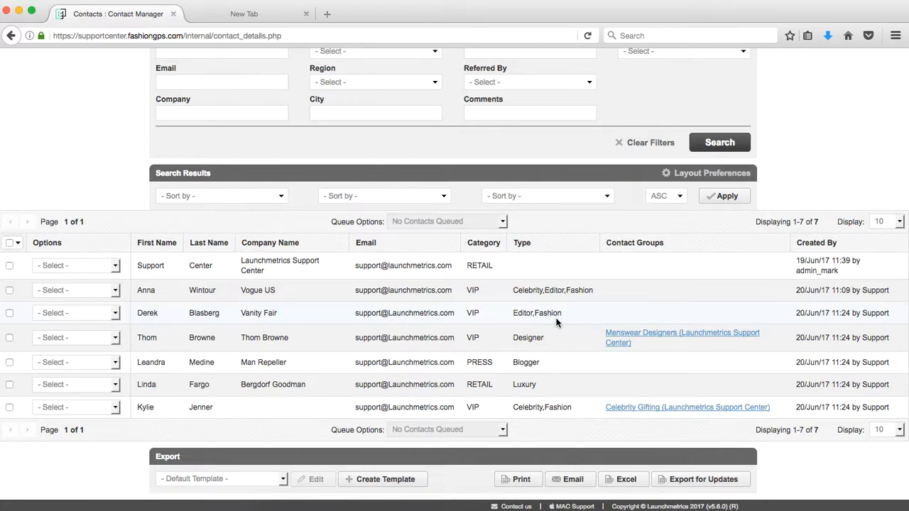
- Add the Job Title header between Company Name and Email in the search results layout
left_click(693, 174)
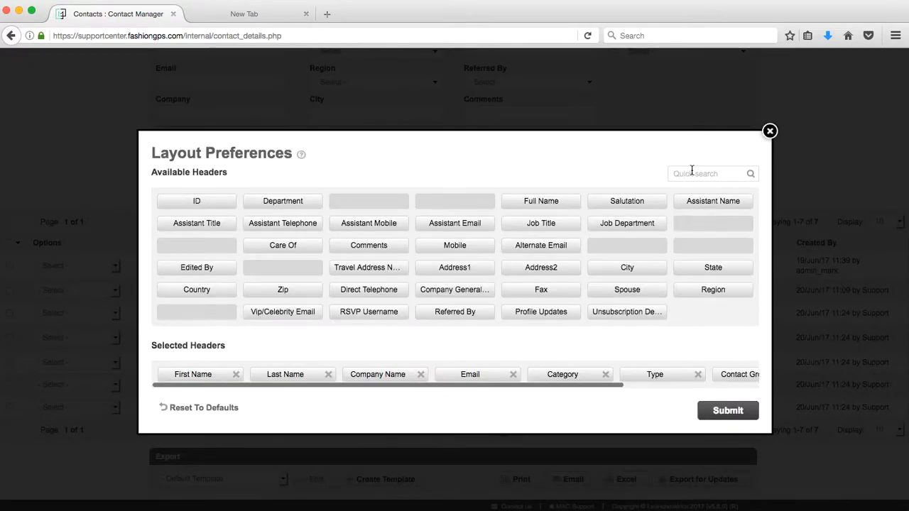
left_click_drag(545, 224, 432, 374)
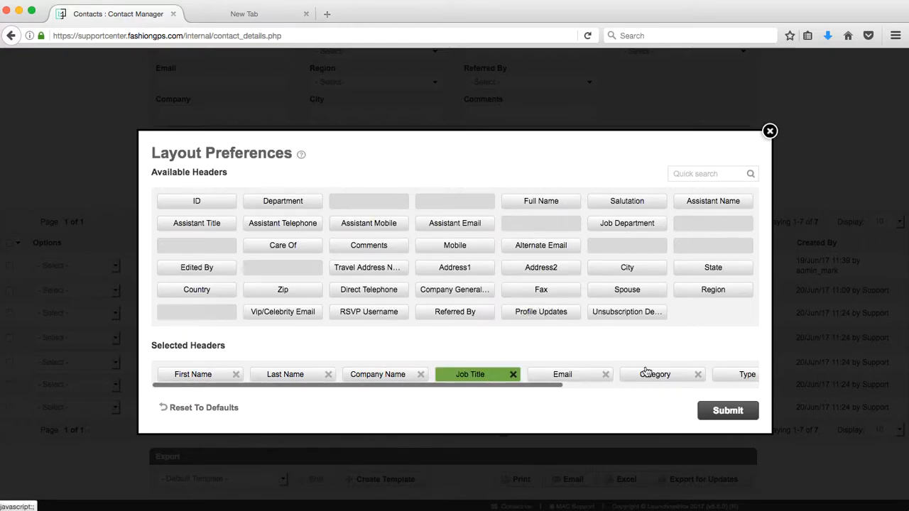
left_click(728, 412)
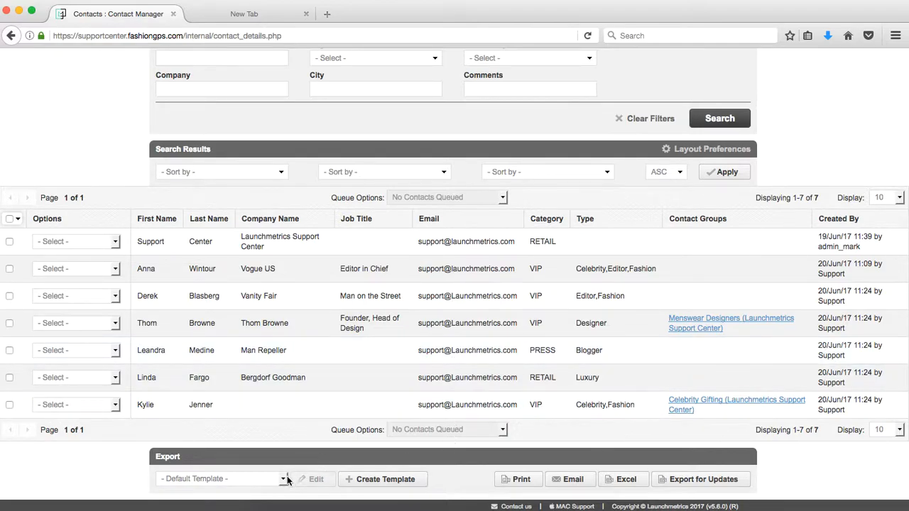
- Export the contacts with the Default Template, open the file in Microsoft Excel to check its columns, and minimize the Excel windows
left_click(620, 481)
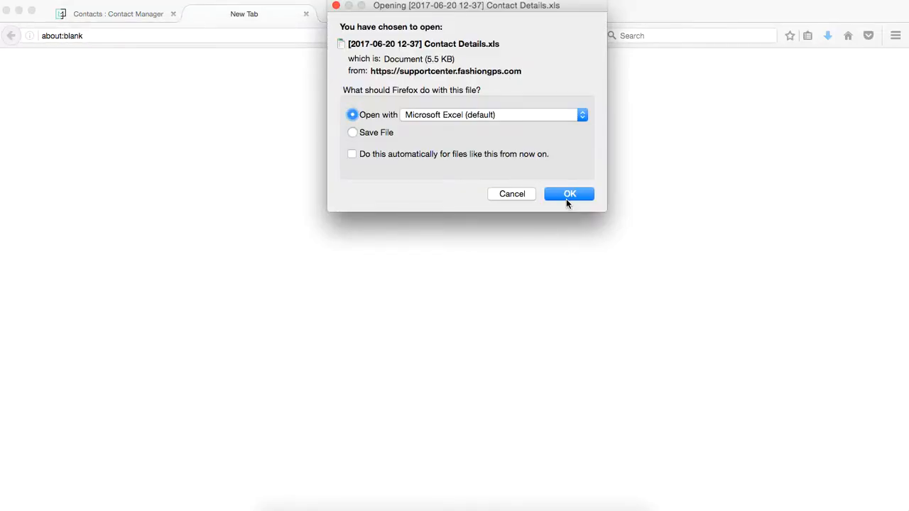
left_click(567, 198)
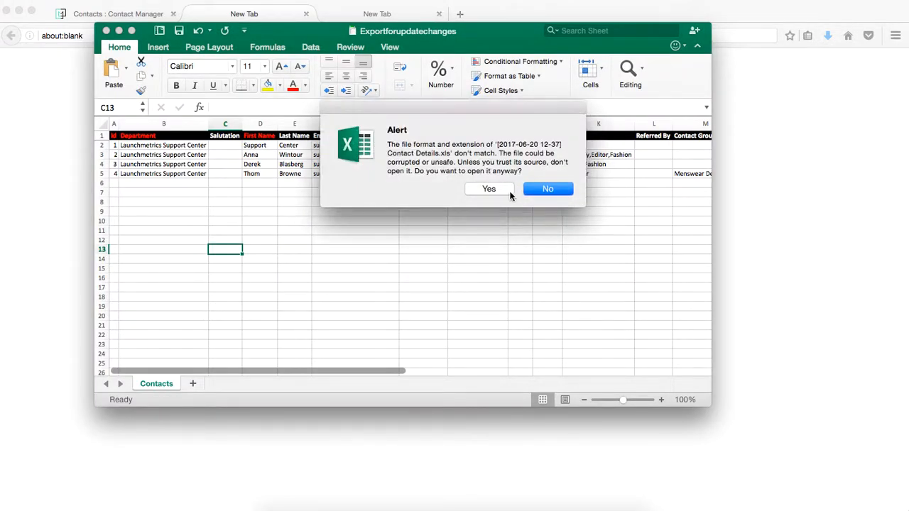
left_click(507, 190)
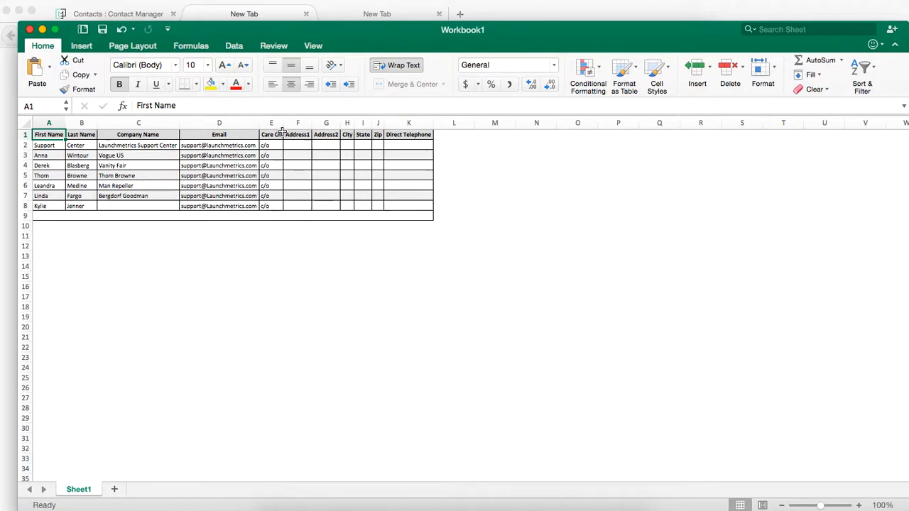
left_click(42, 29)
left_click(57, 104)
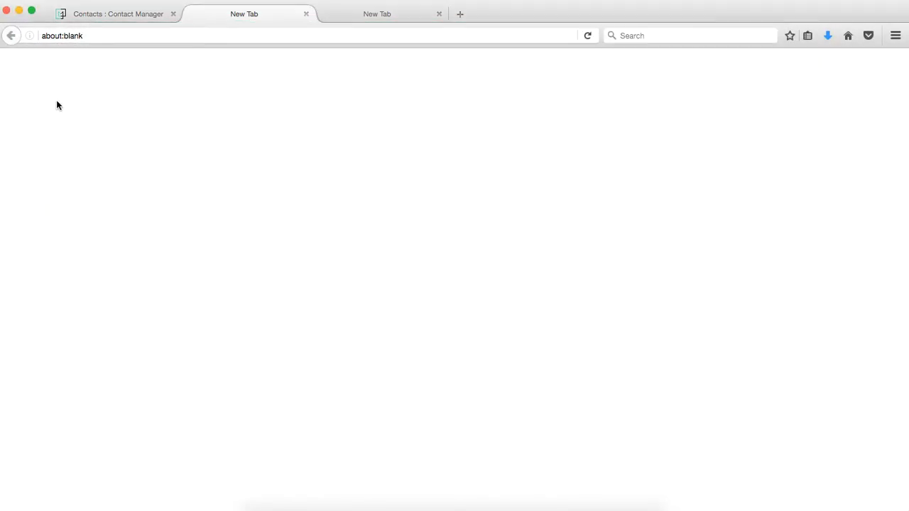
- Start a new contact export template named "Support Center Example" and keep its privacy set to Private
left_click(124, 13)
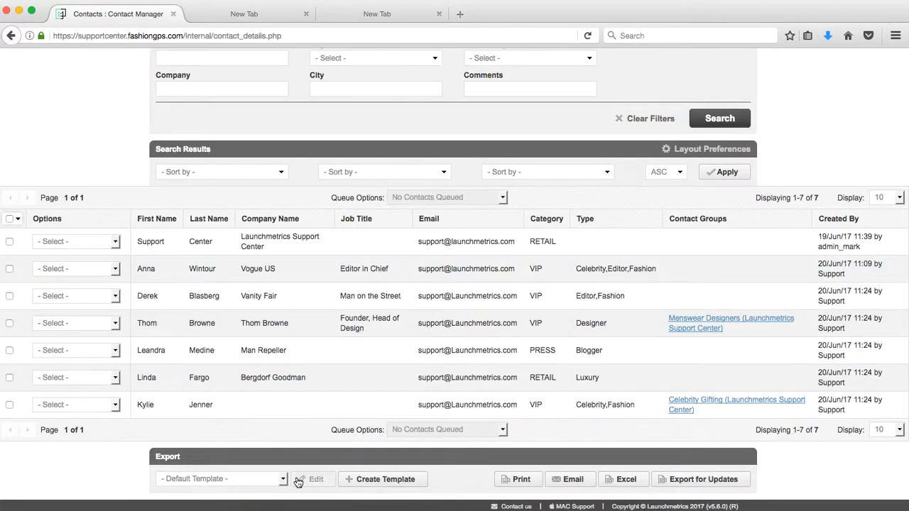
left_click(389, 480)
left_click(233, 167)
type("Support Center Example")
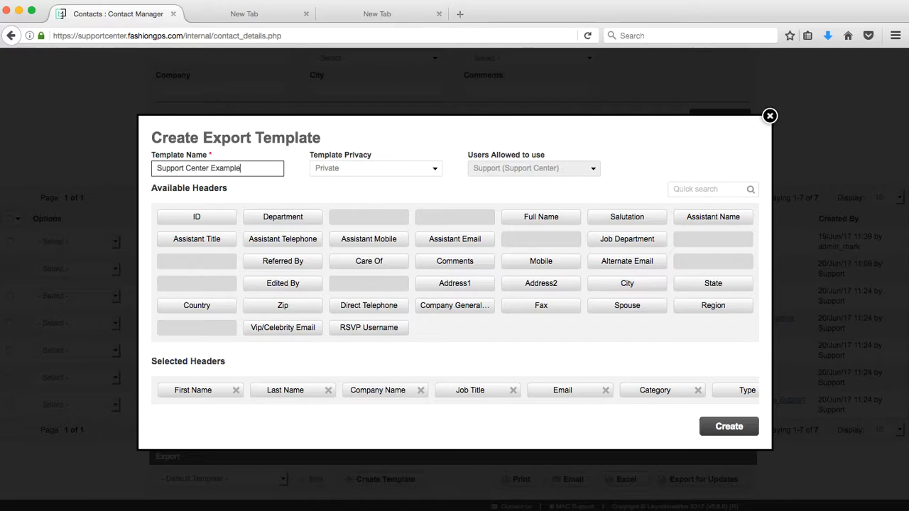
left_click(375, 173)
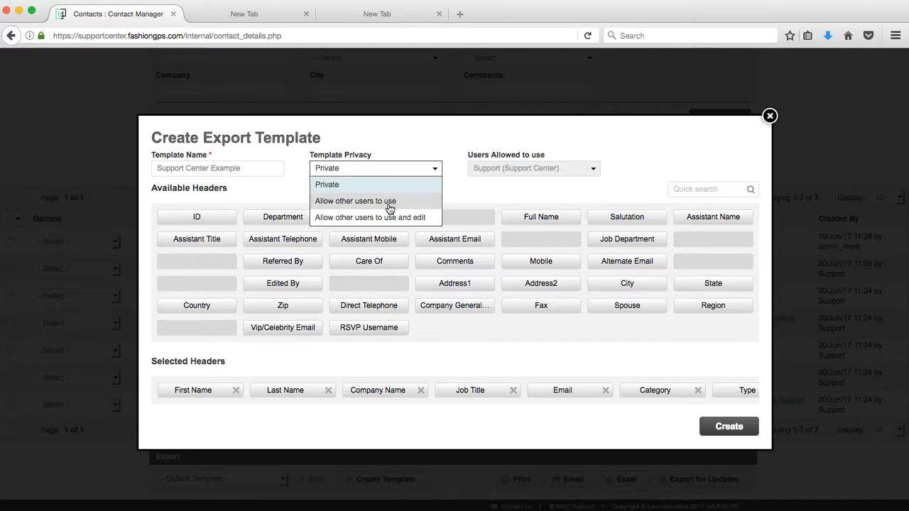
left_click(466, 355)
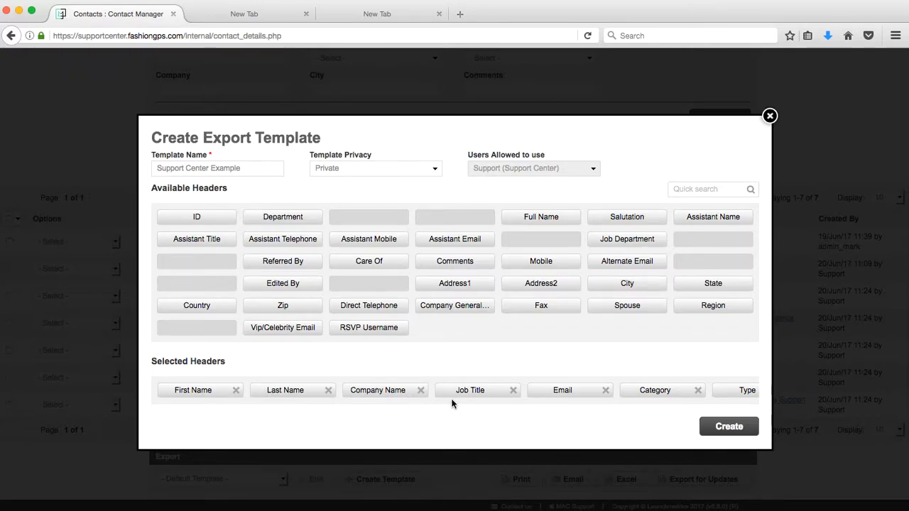
- Remove Contact Groups and Created By from the template's selected headers and create the template
scroll(482, 396, "right", 2)
scroll(482, 396, "right", 5)
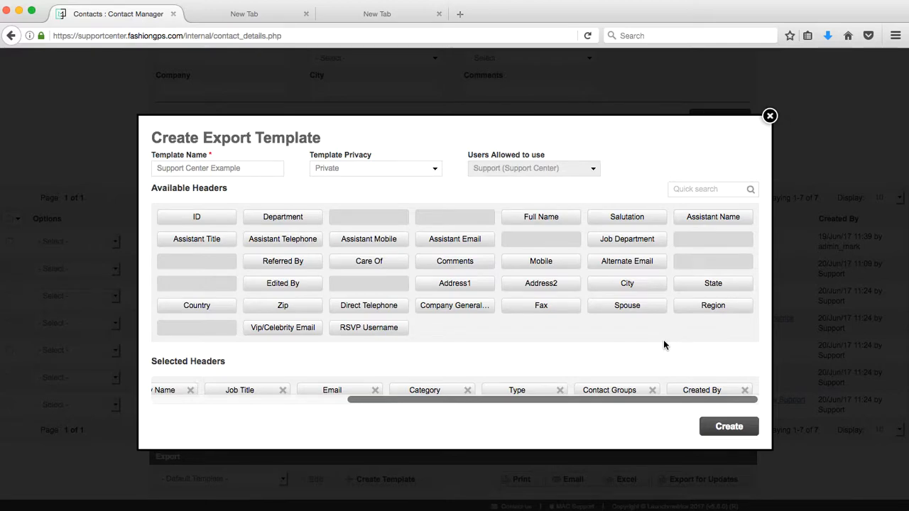
left_click(653, 392)
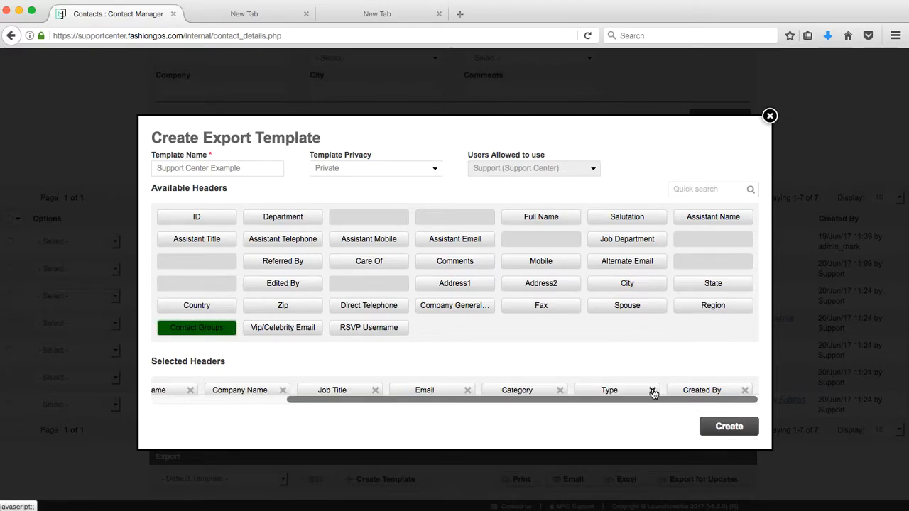
left_click(745, 391)
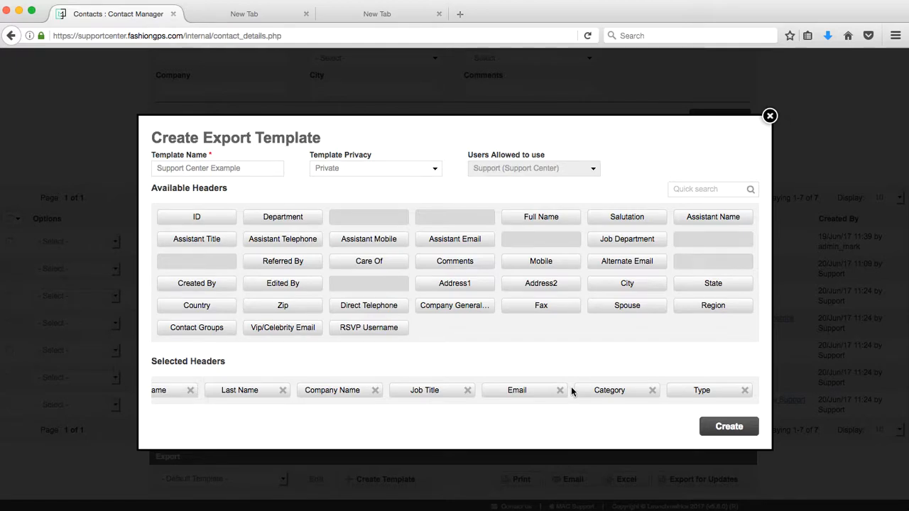
left_click(745, 428)
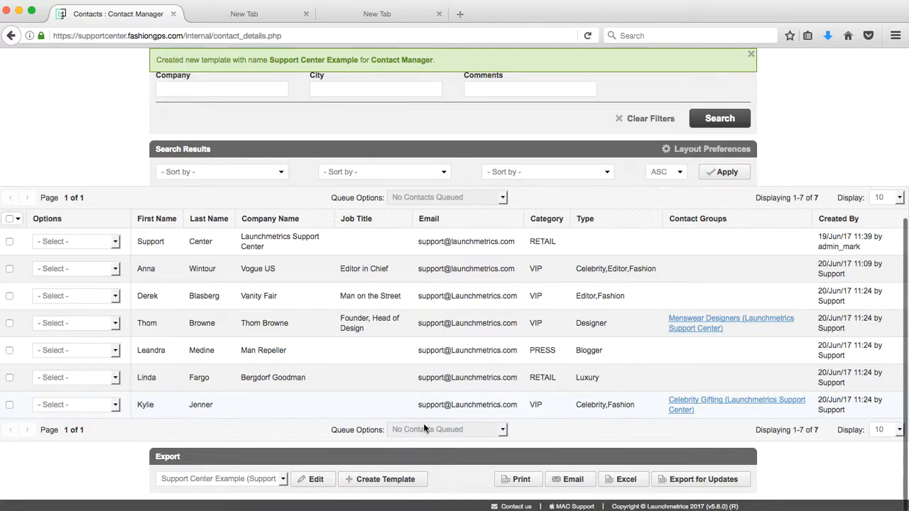
- Export the contacts to Excel with the Support Center Example template and open the file in Microsoft Excel
left_click(220, 480)
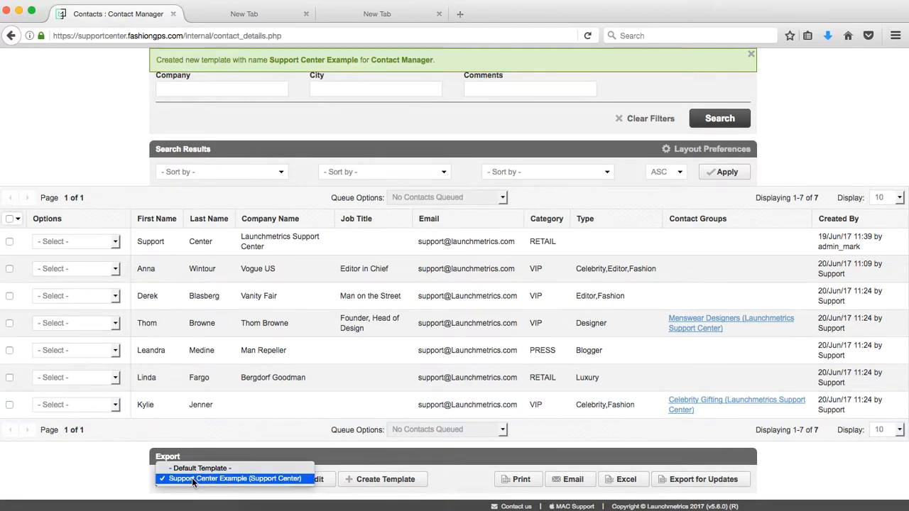
left_click(200, 480)
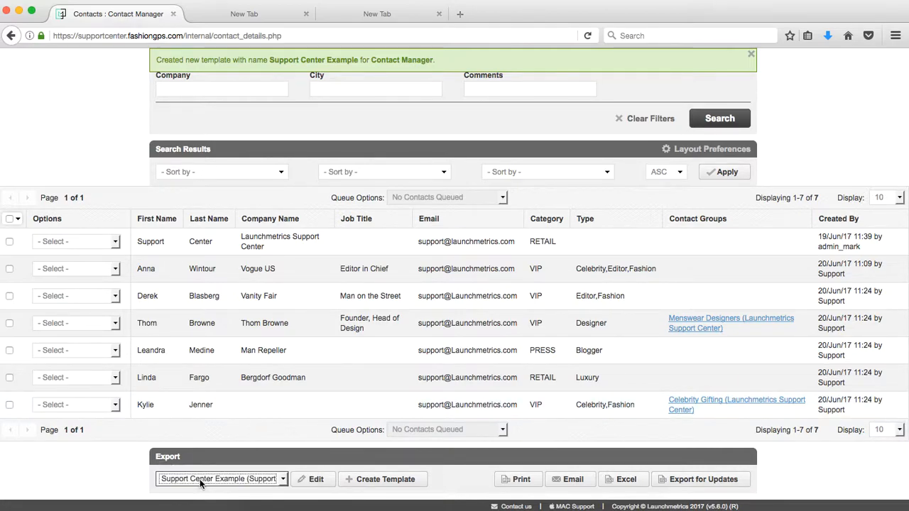
left_click(636, 484)
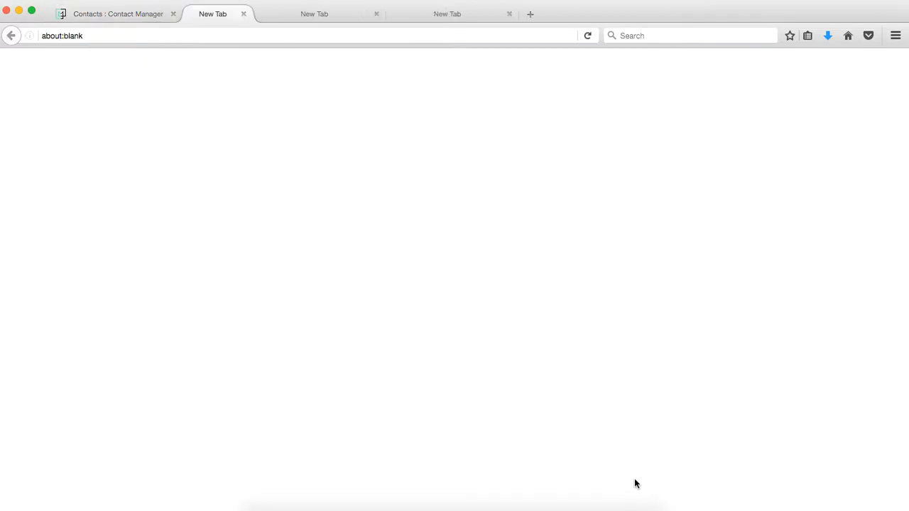
left_click(579, 191)
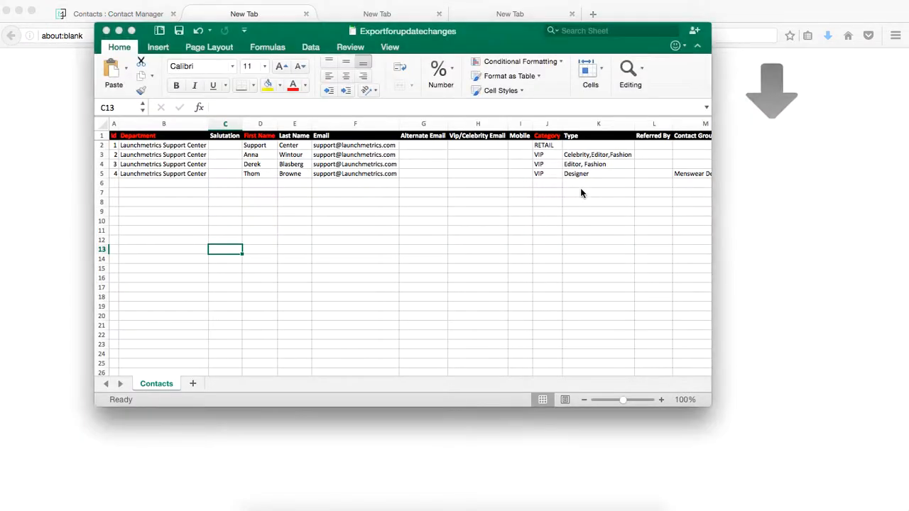
left_click(505, 188)
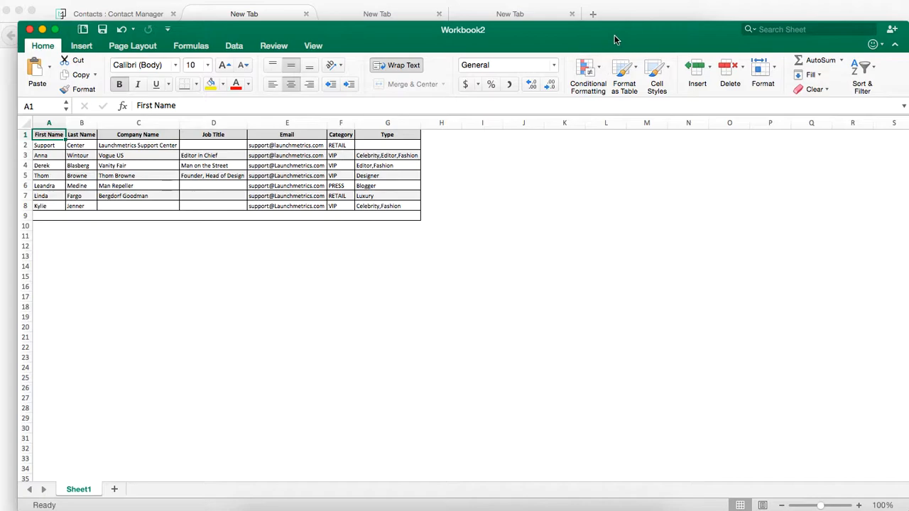
- Minimize the Excel workbooks and close the three blank browser tabs to return to the Contact Manager
left_click(41, 30)
left_click(119, 30)
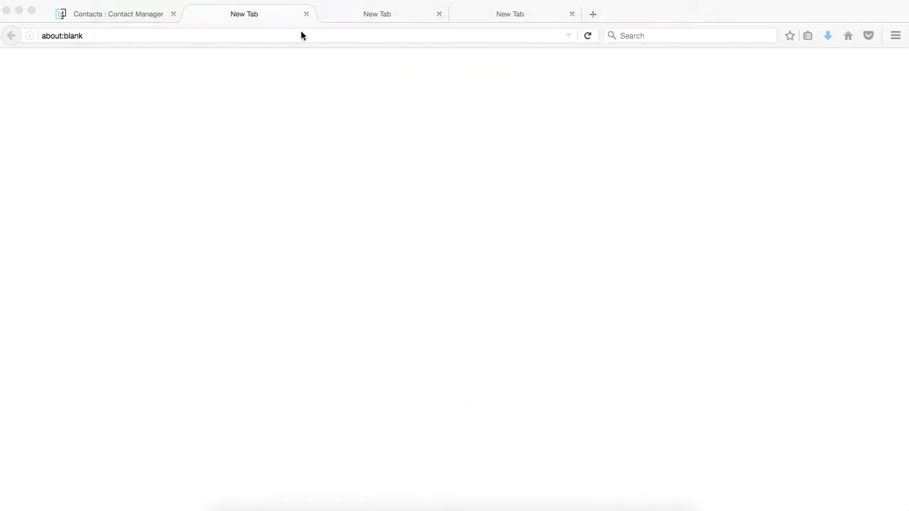
left_click(306, 13)
left_click(306, 14)
left_click(307, 14)
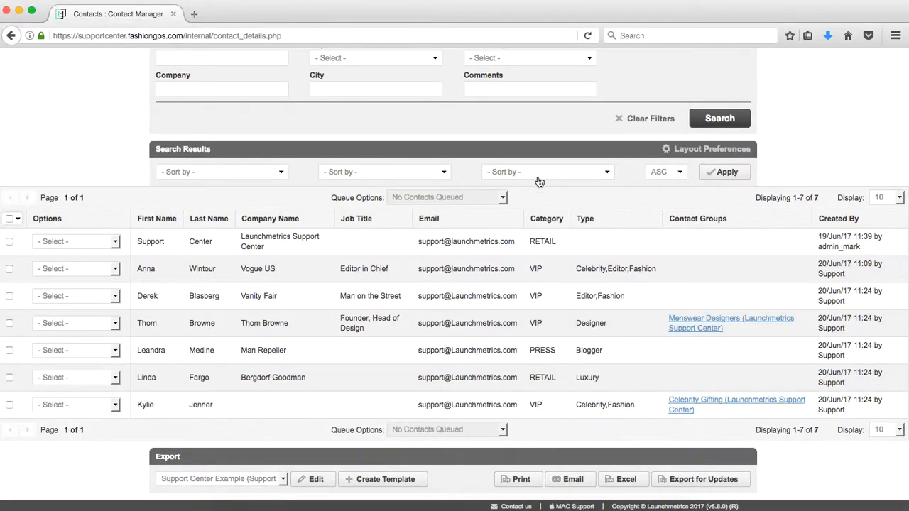
- Filter the contact search by the VIP category and run it
scroll(538, 177, "up", 1)
scroll(538, 176, "up", 3)
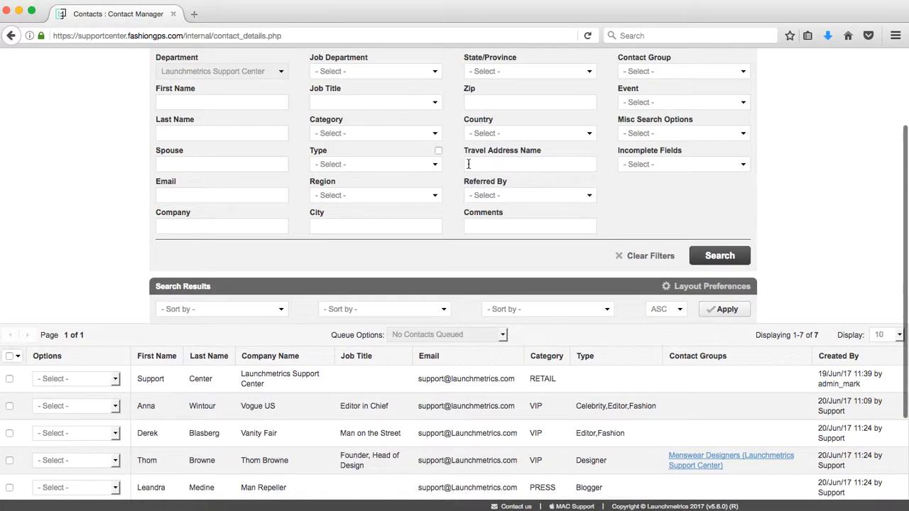
left_click(434, 135)
left_click(348, 206)
left_click(720, 256)
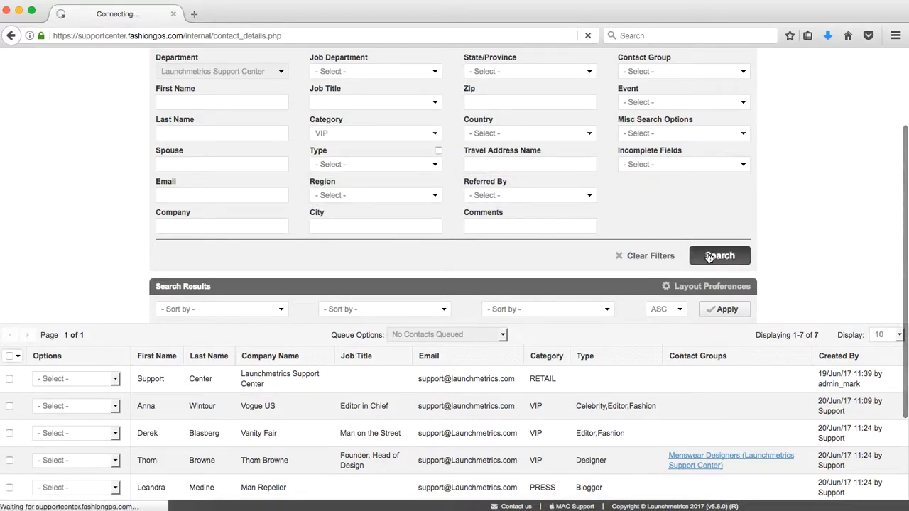
- Export the VIP search results to Excel, open the file in Microsoft Excel, and return to the Contact Manager, closing the blank browser tab
scroll(625, 270, "down", 5)
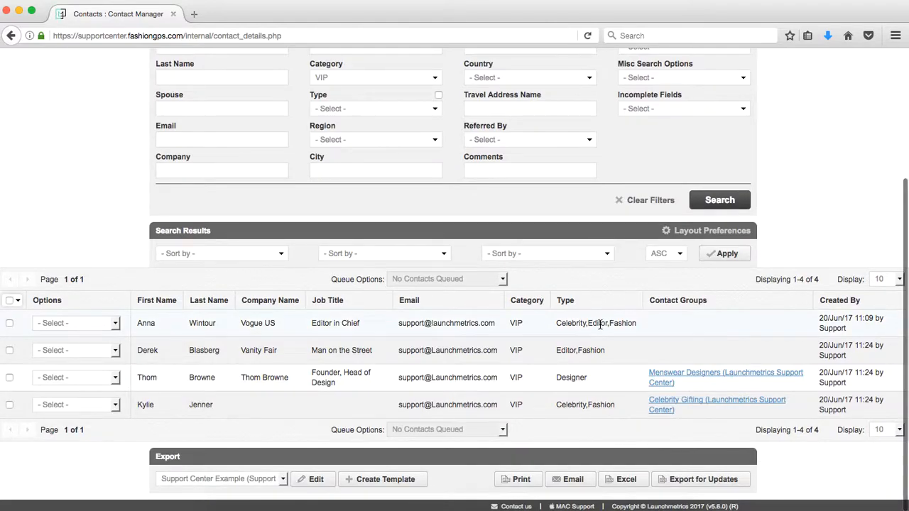
left_click(627, 479)
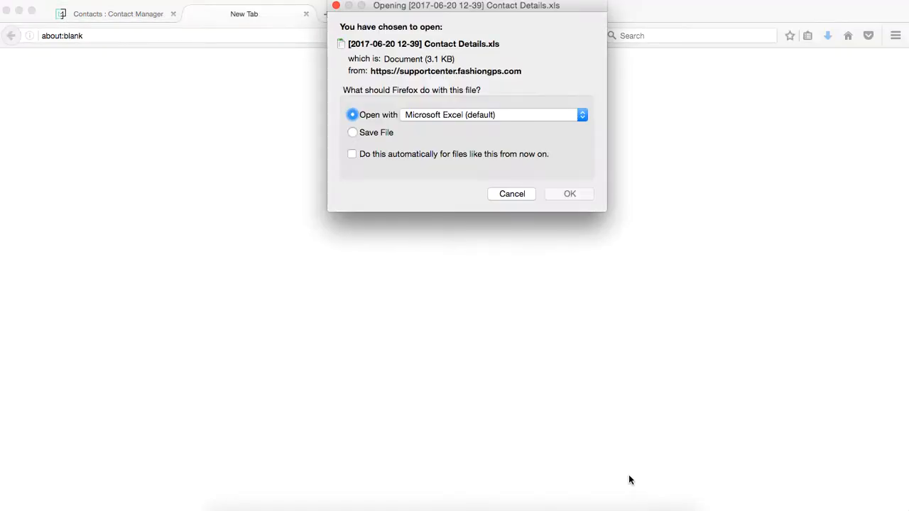
left_click(569, 194)
left_click(511, 194)
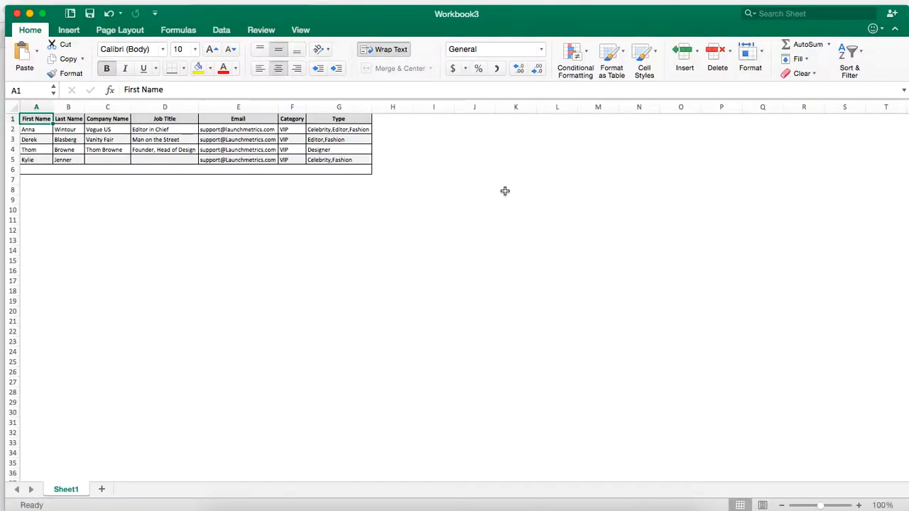
left_click(30, 14)
left_click(307, 14)
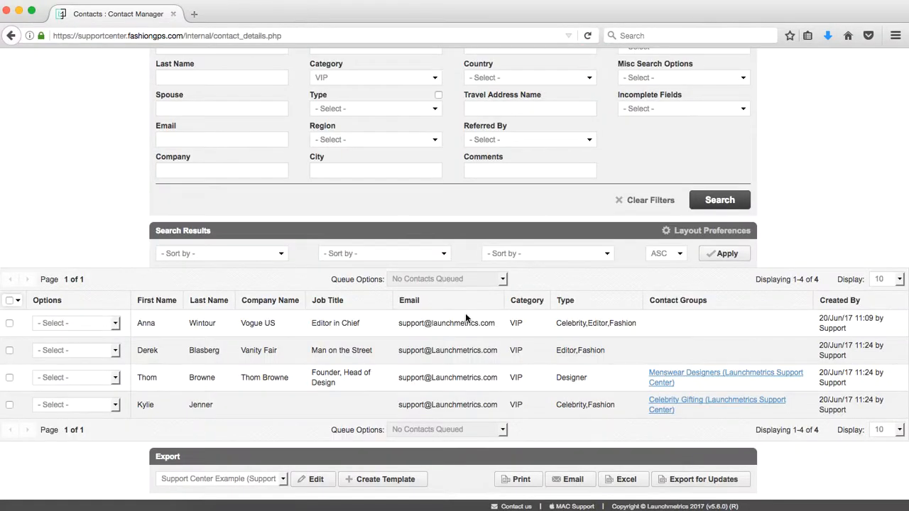
- View the Send Email export options for the contacts list and close the form without sending
left_click(573, 479)
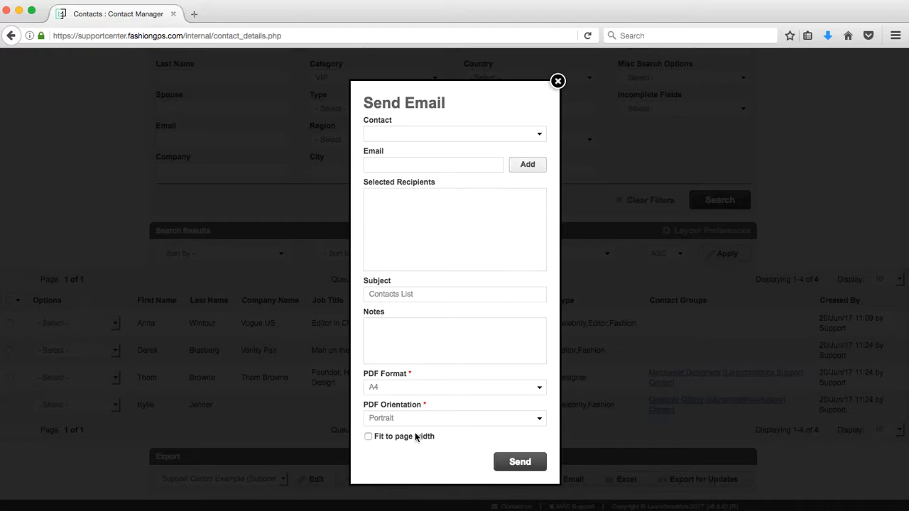
left_click(558, 81)
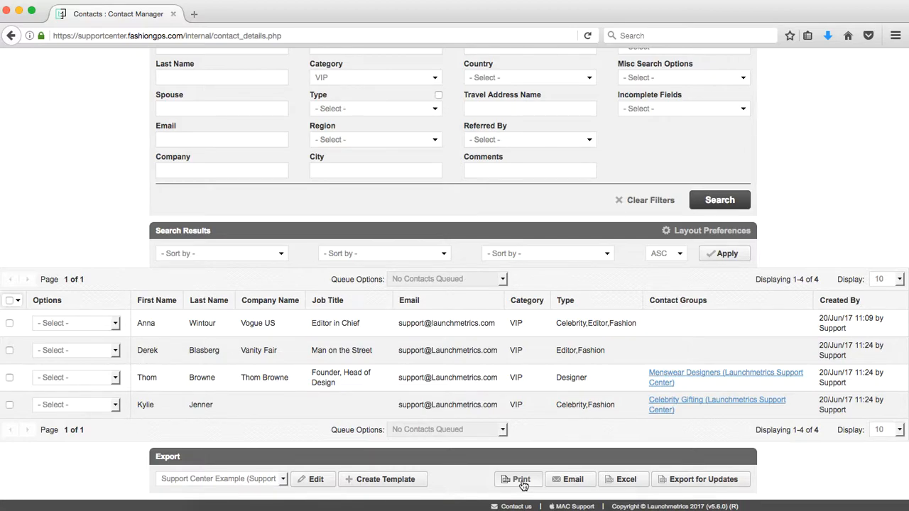
- Generate an A4 portrait PDF of the VIP contacts fitted to the page width and open it in Preview
left_click(522, 484)
left_click(435, 313)
left_click(485, 336)
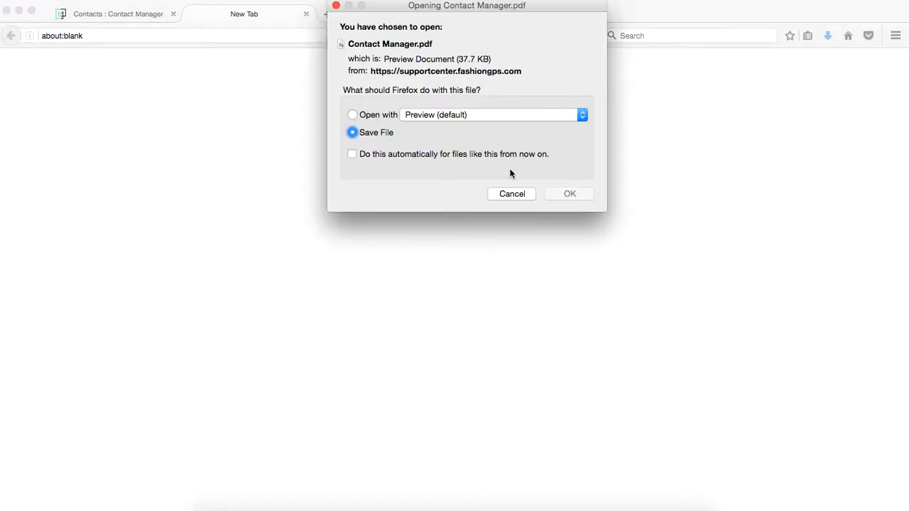
left_click(387, 115)
left_click(576, 194)
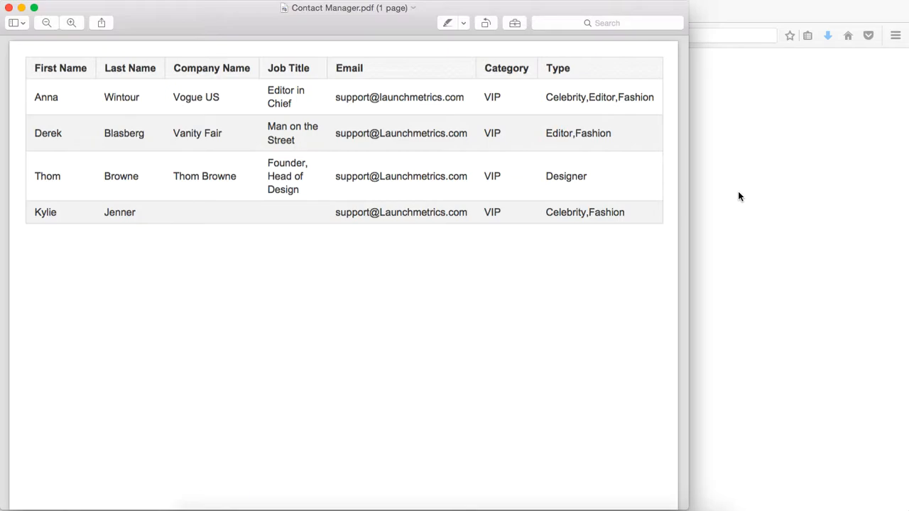
- Close the PDF, return to the Contact Manager page and dismiss the PDF Settings dialog
key("super+w")
left_click(136, 14)
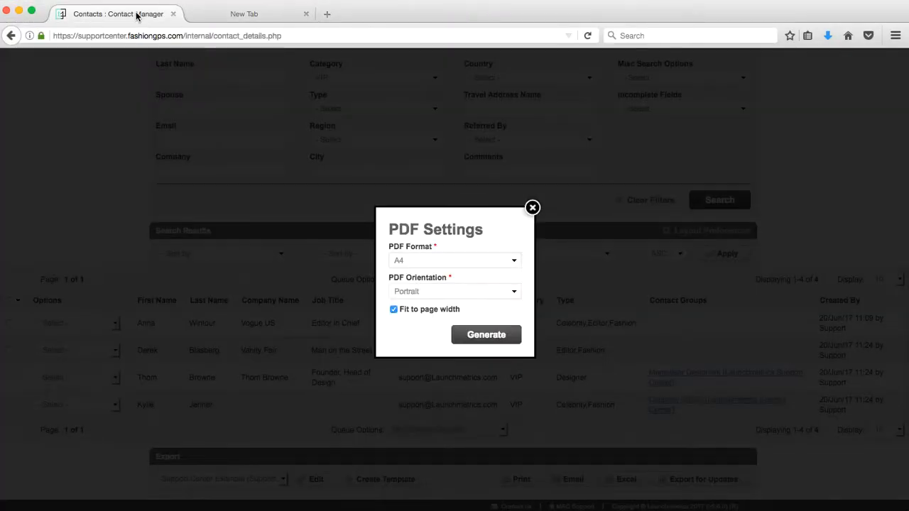
left_click(532, 207)
scroll(556, 205, "up", 5)
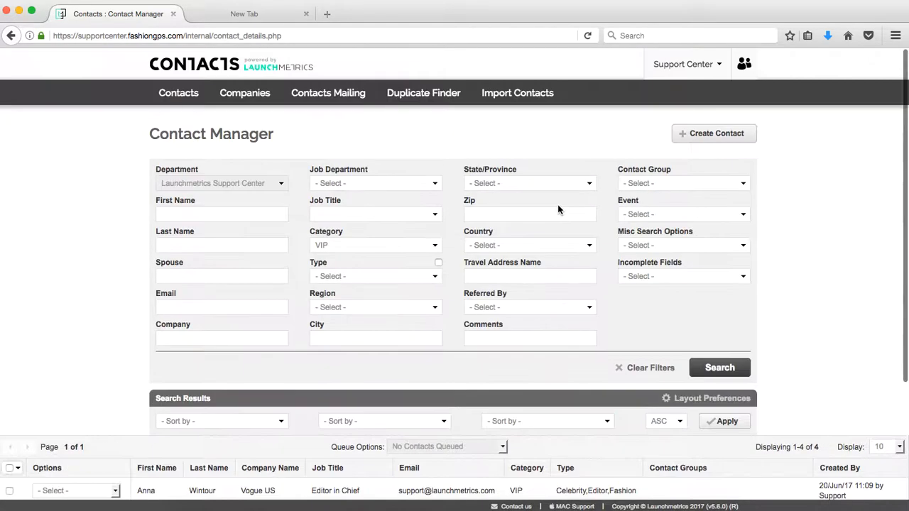